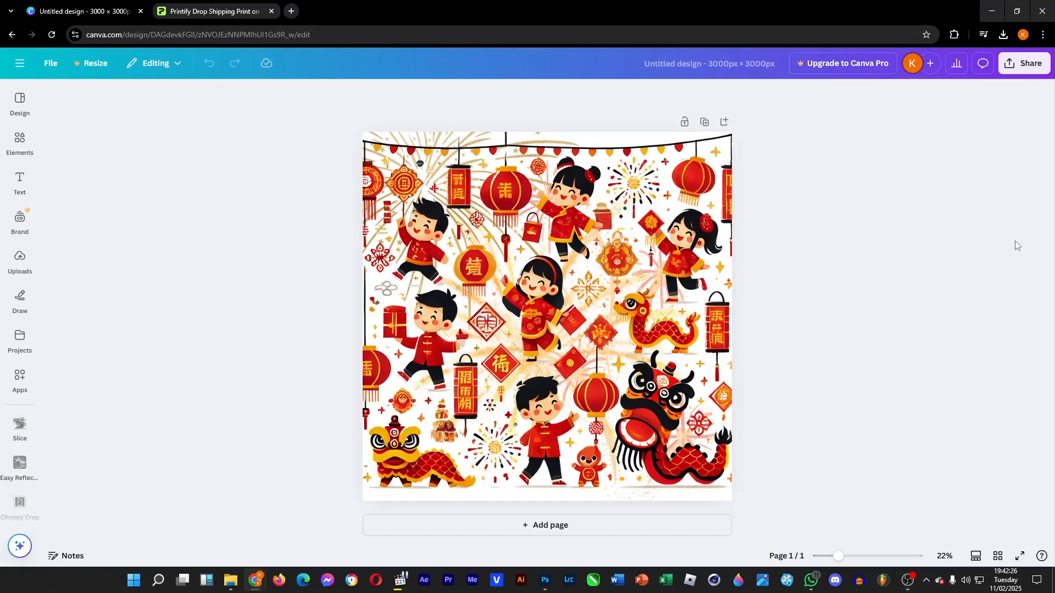
Download the Lunar New Year illustration to the computer as an image file.
{"action": "left_click", "coordinate": [1014, 71]}
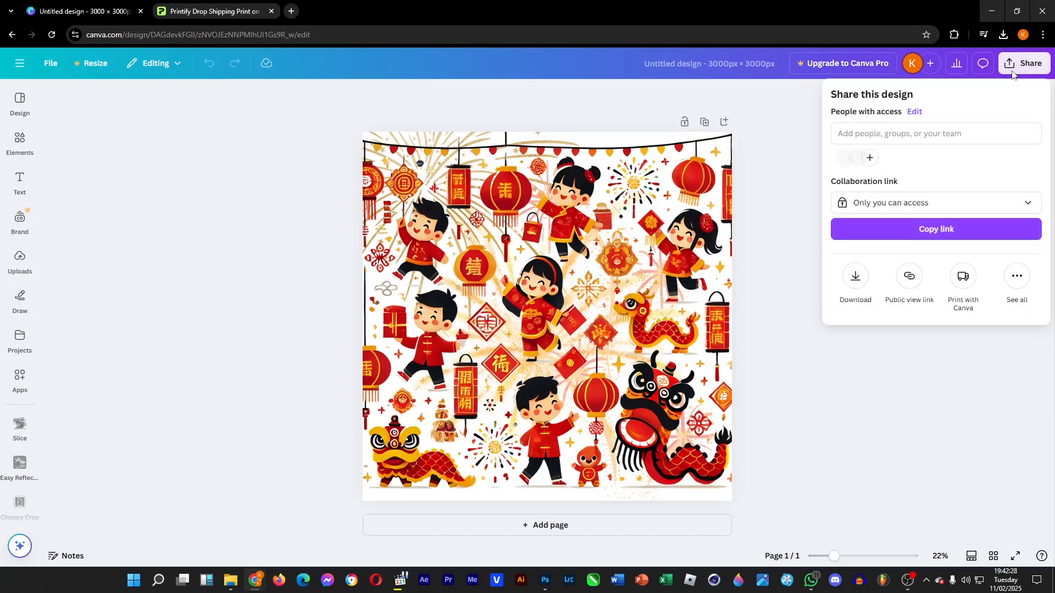
{"action": "left_click", "coordinate": [856, 277]}
{"action": "left_click", "coordinate": [905, 311]}
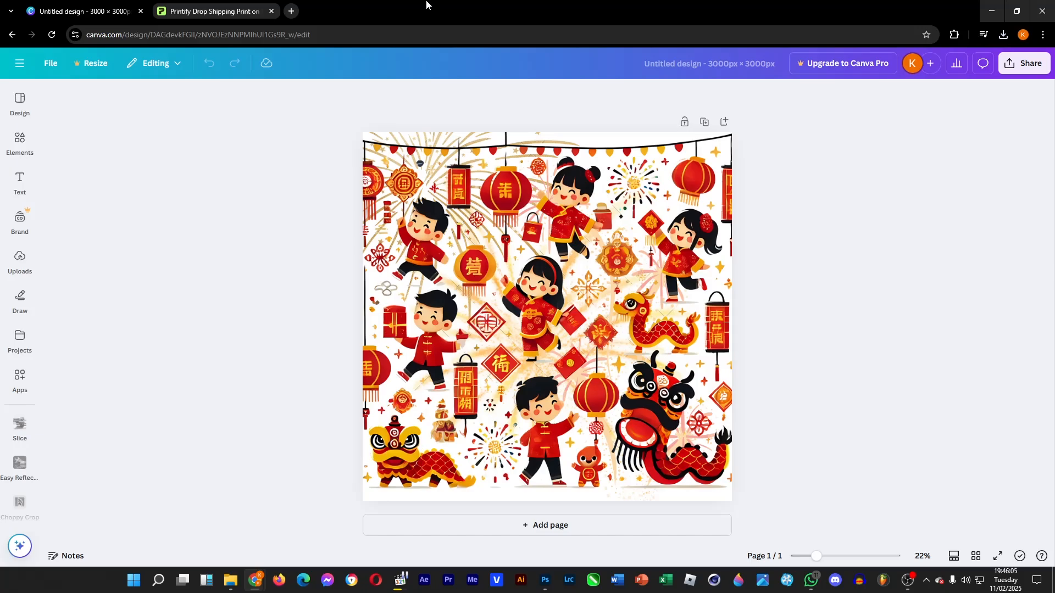
Switch to Printify, start a new product and open the full catalog to browse its categories.
{"action": "left_click", "coordinate": [220, 11]}
{"action": "left_click", "coordinate": [332, 341]}
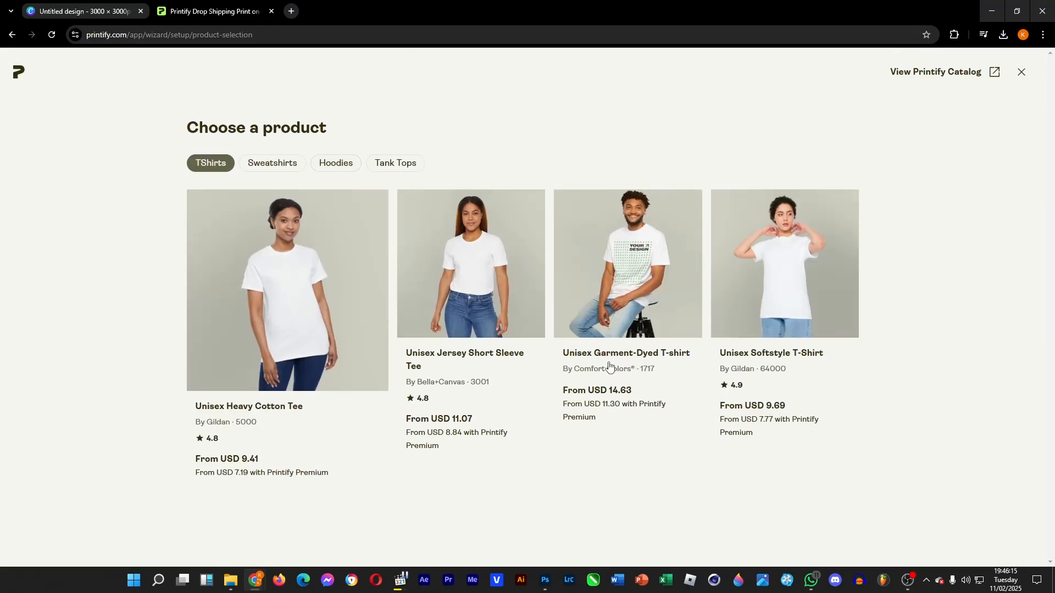
{"action": "left_click", "coordinate": [904, 73]}
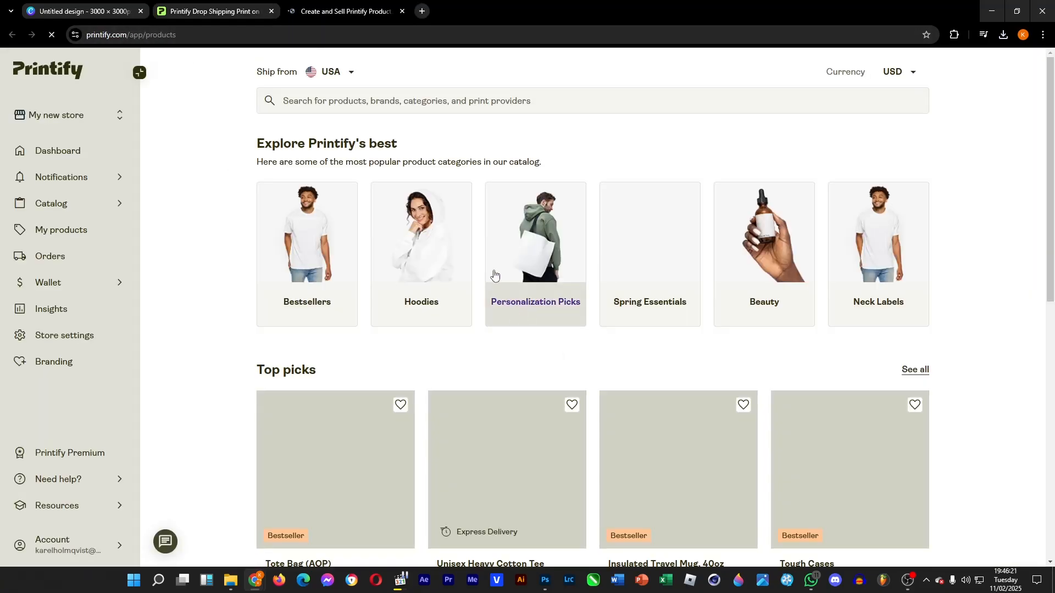
{"action": "scroll", "coordinate": [879, 341], "scroll_direction": "down", "scroll_amount": 10}
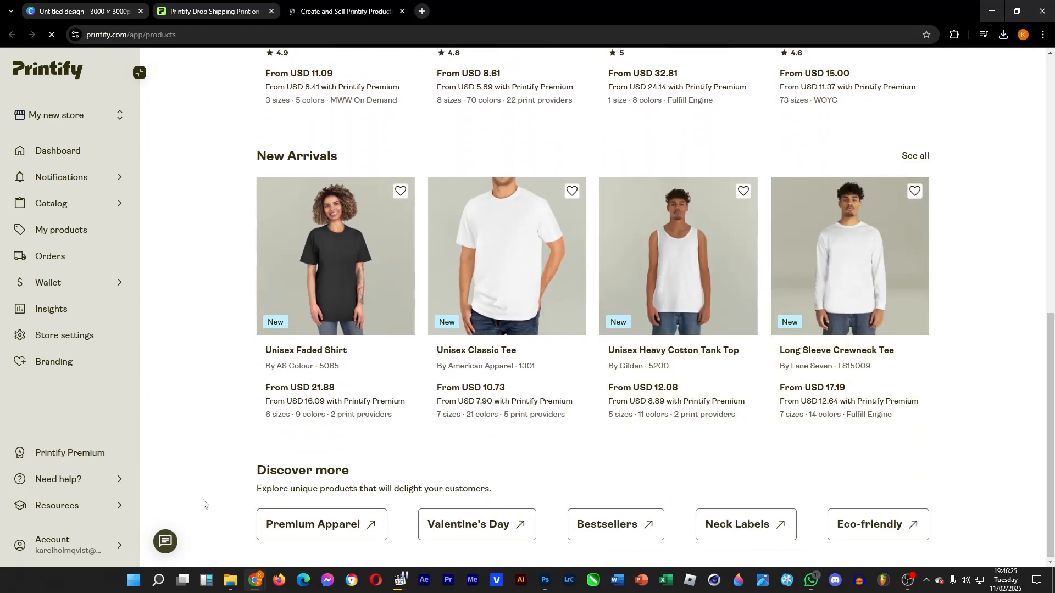
{"action": "scroll", "coordinate": [339, 349], "scroll_direction": "up", "scroll_amount": 10}
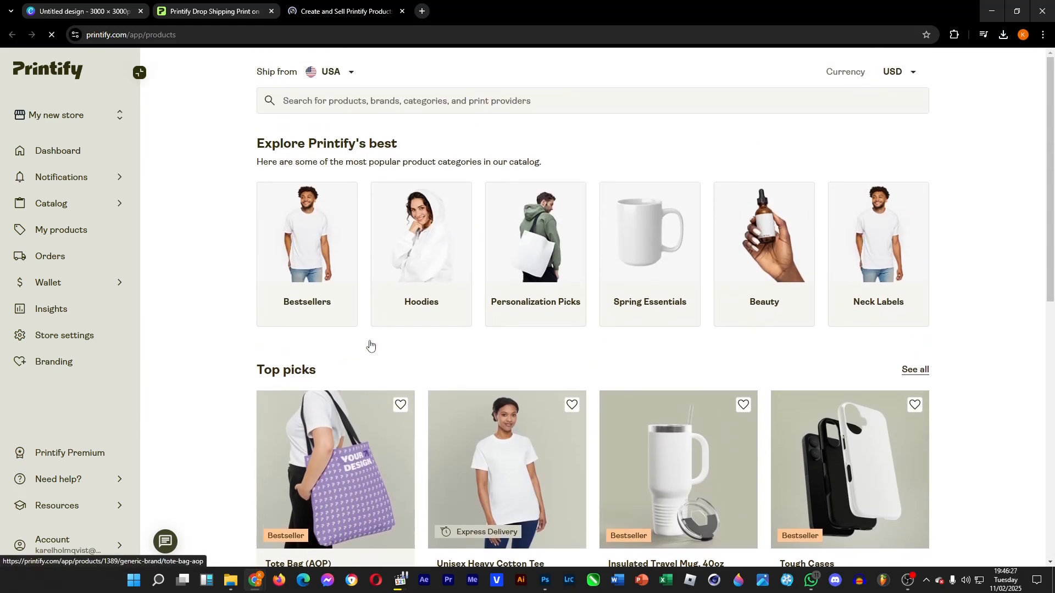
Search the product catalog for "greeting card".
{"action": "left_click", "coordinate": [457, 97]}
{"action": "type", "text": "gr"}
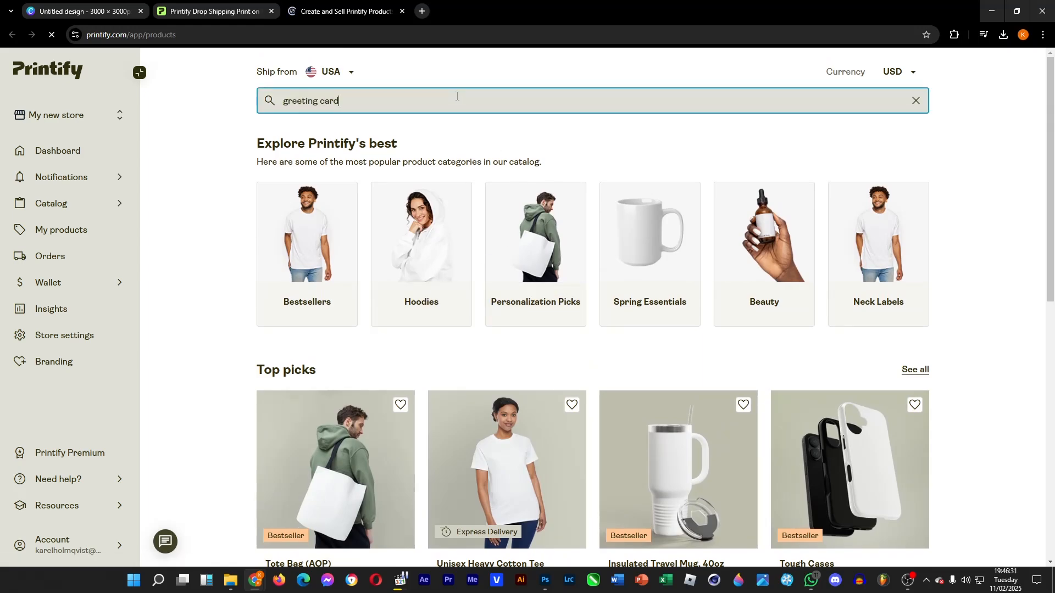
{"action": "type", "text": "eeting card"}
{"action": "key", "text": "Return"}
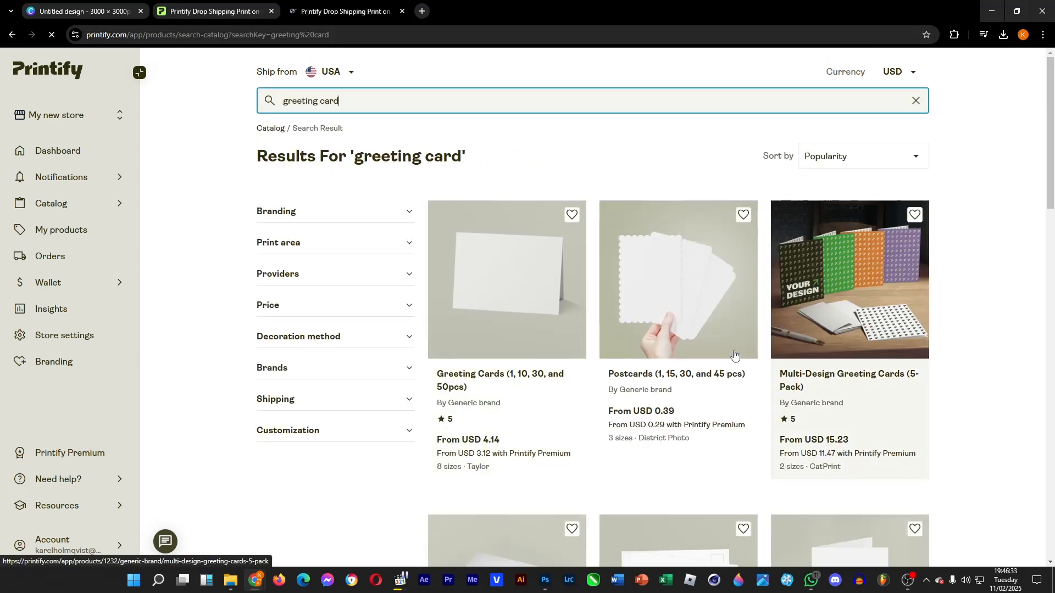
Browse the results and open the product page for "Greeting cards (8, 16, and 24 pcs)".
{"action": "scroll", "coordinate": [797, 346], "scroll_direction": "down", "scroll_amount": 8}
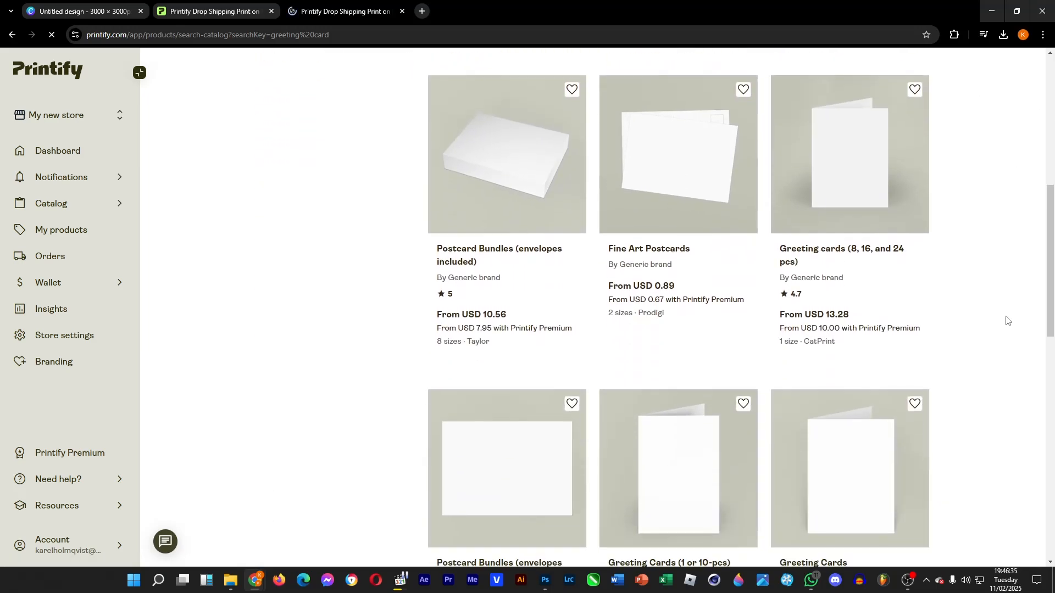
{"action": "scroll", "coordinate": [1006, 321], "scroll_direction": "down", "scroll_amount": 3}
{"action": "scroll", "coordinate": [1007, 319], "scroll_direction": "up", "scroll_amount": 7}
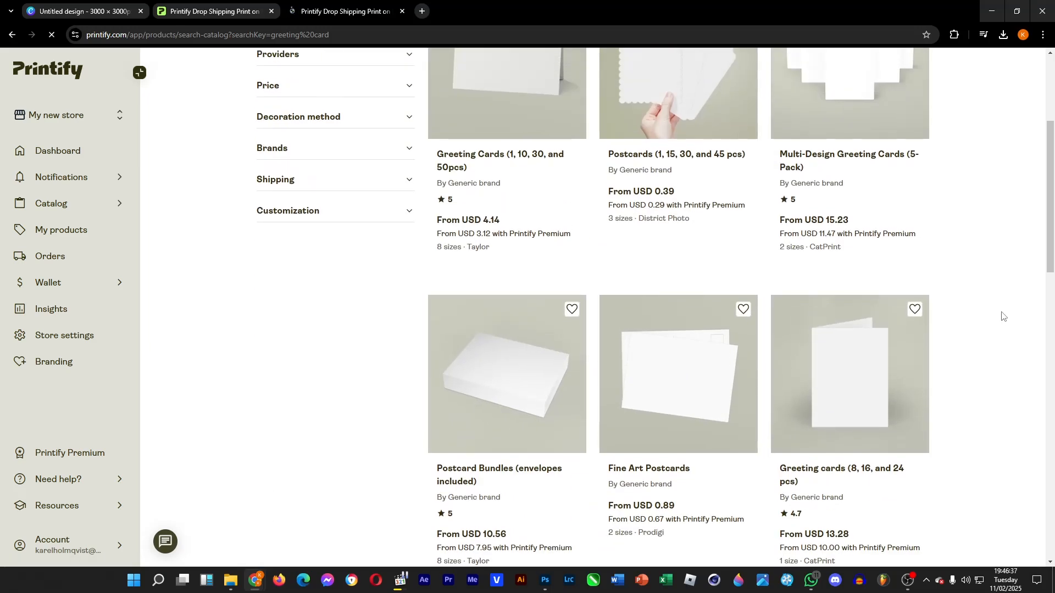
{"action": "left_click", "coordinate": [872, 380]}
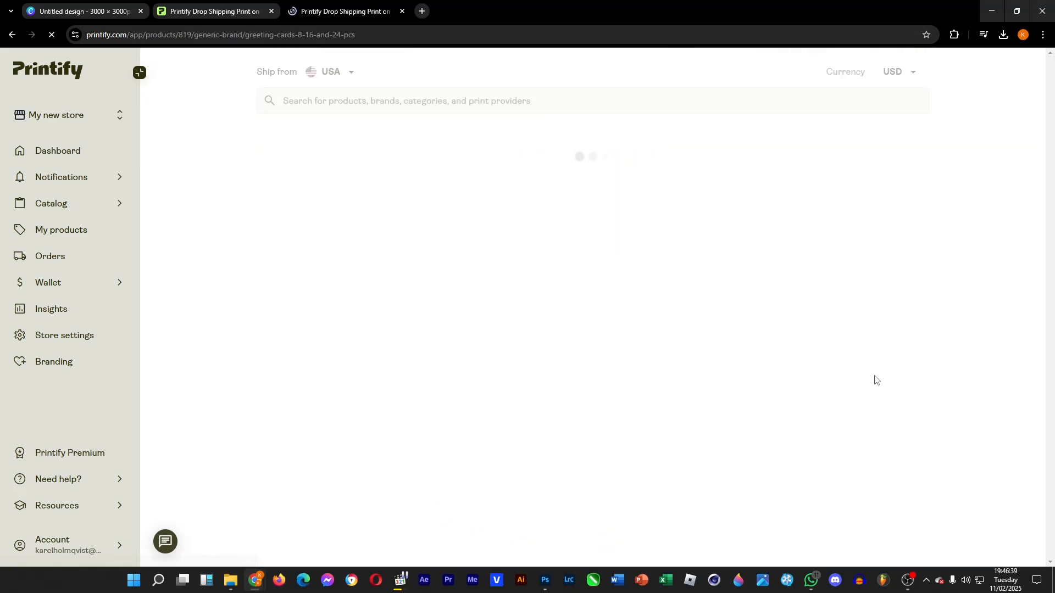
Start designing the greeting card with the CatPrint provider and dismiss the introductory tour and help tip.
{"action": "scroll", "coordinate": [557, 313], "scroll_direction": "down", "scroll_amount": 1}
{"action": "scroll", "coordinate": [557, 313], "scroll_direction": "down", "scroll_amount": 3}
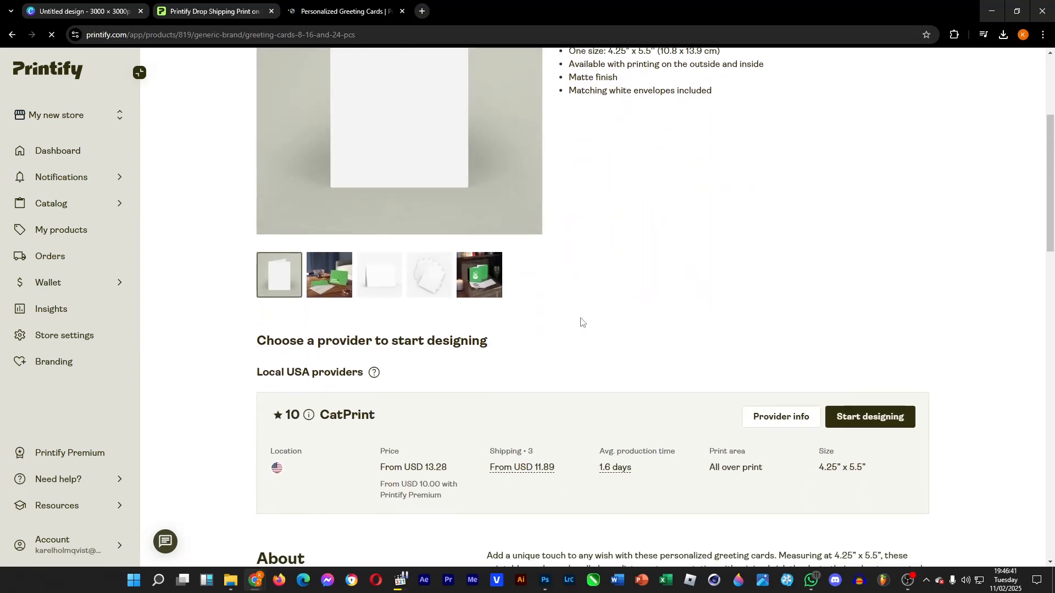
{"action": "scroll", "coordinate": [581, 322], "scroll_direction": "down", "scroll_amount": 3}
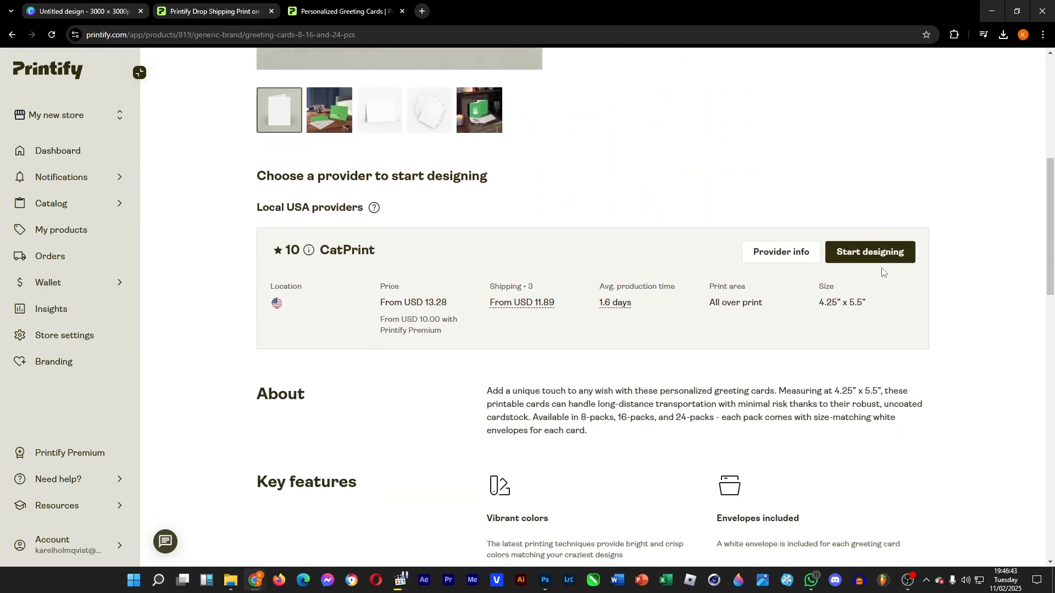
{"action": "left_click", "coordinate": [889, 254]}
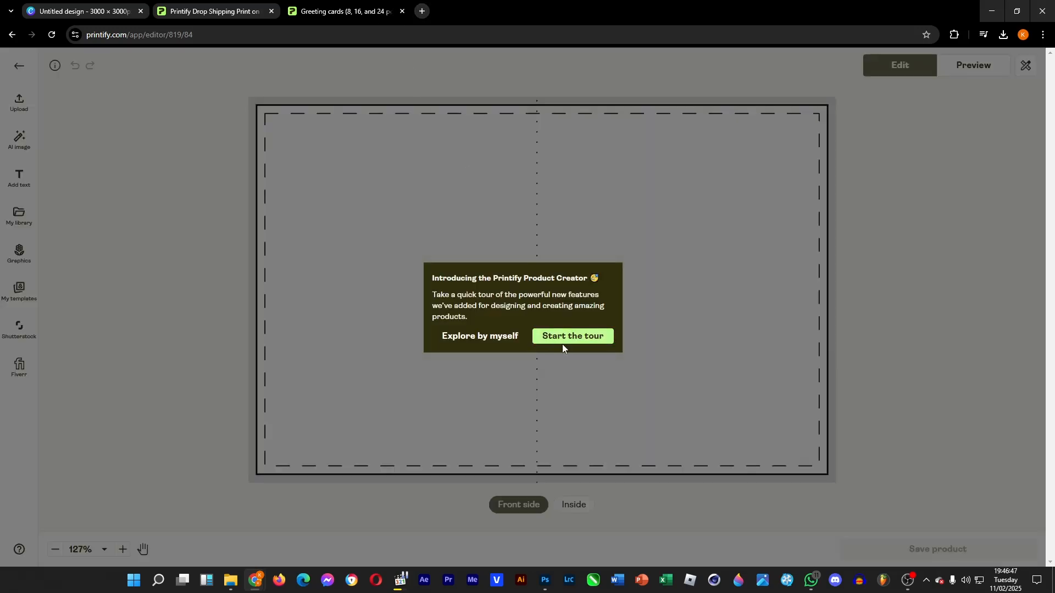
{"action": "left_click", "coordinate": [473, 337]}
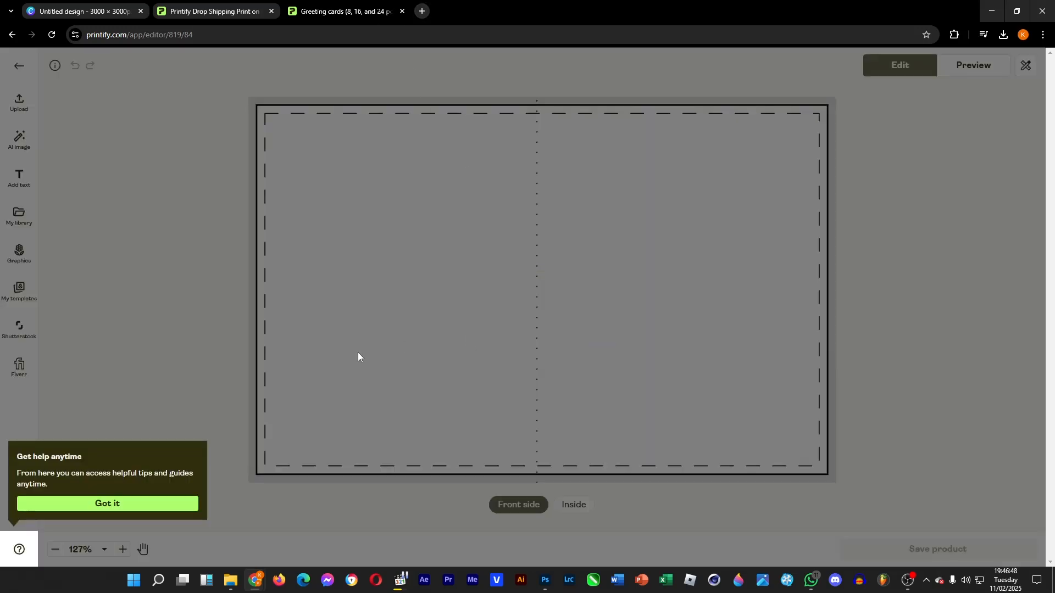
{"action": "left_click", "coordinate": [115, 505]}
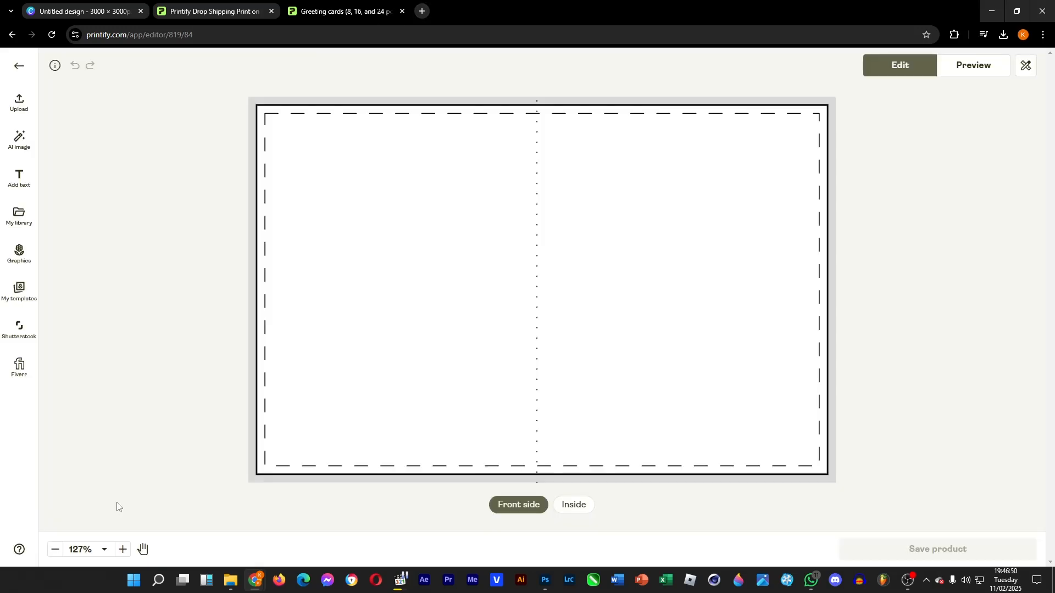
Upload "Untitled design" from the Downloads folder onto the card's front side and show the image library.
{"action": "left_click", "coordinate": [25, 107]}
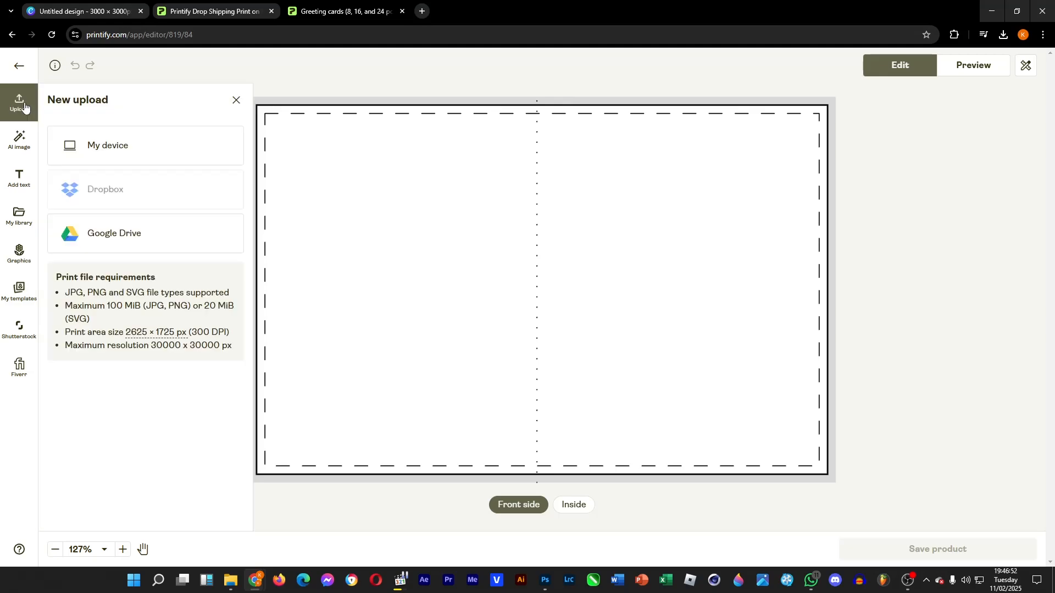
{"action": "left_click", "coordinate": [183, 153]}
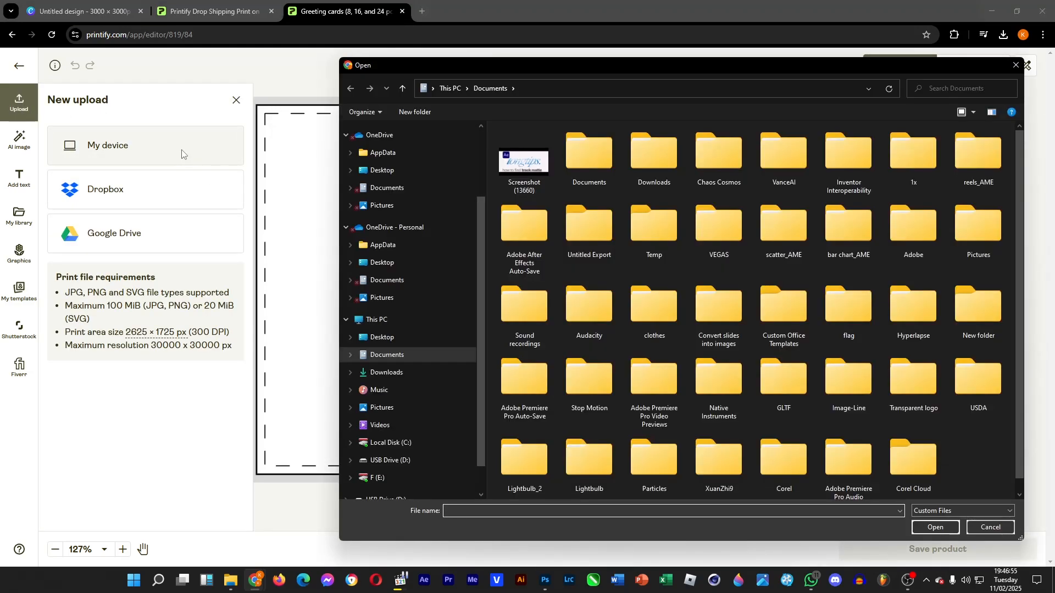
{"action": "left_click", "coordinate": [405, 373]}
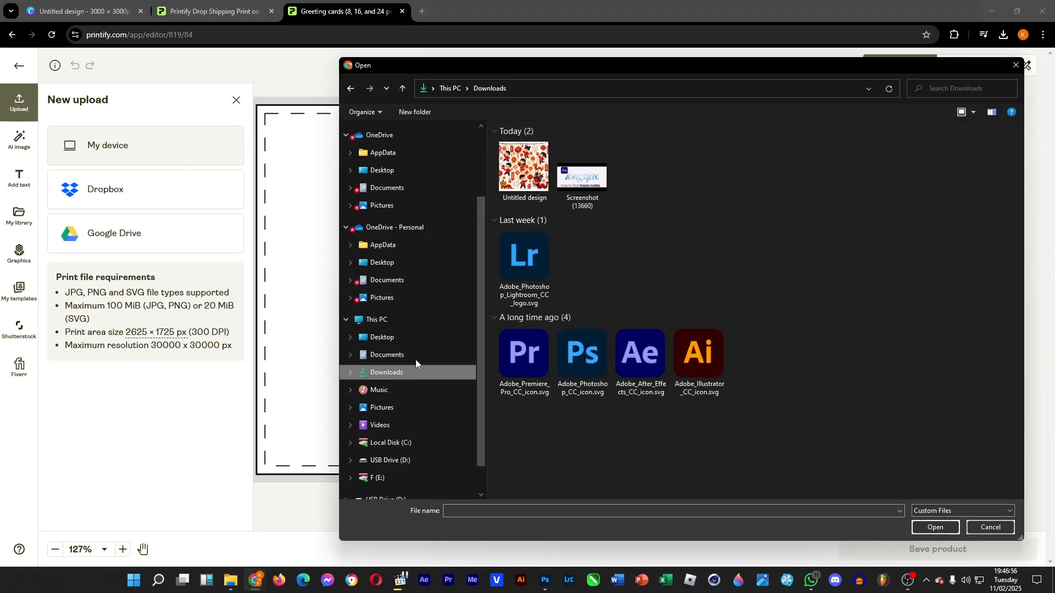
{"action": "double_click", "coordinate": [533, 169]}
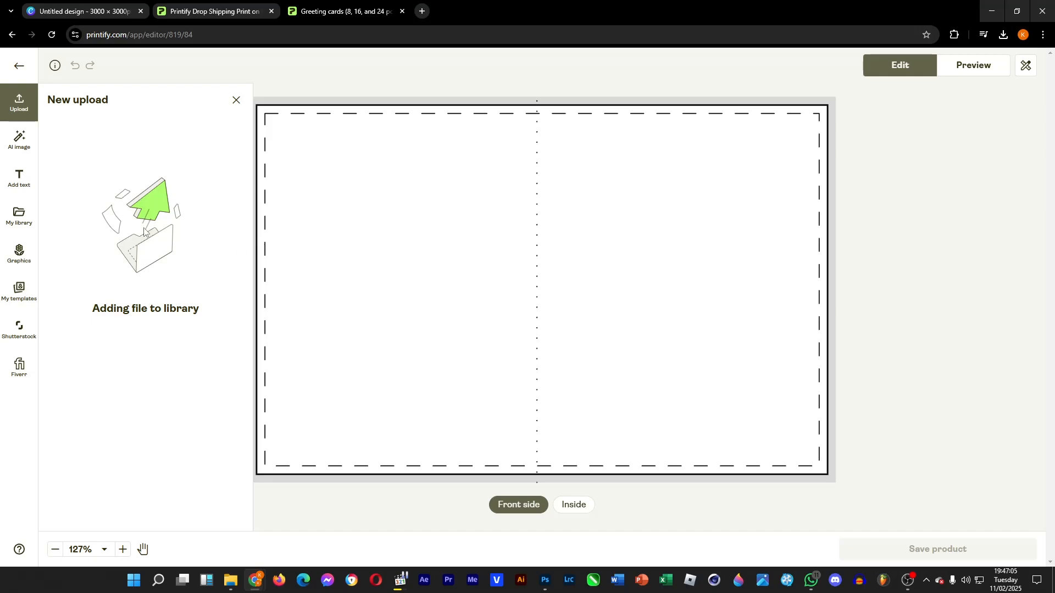
{"action": "left_click", "coordinate": [20, 149]}
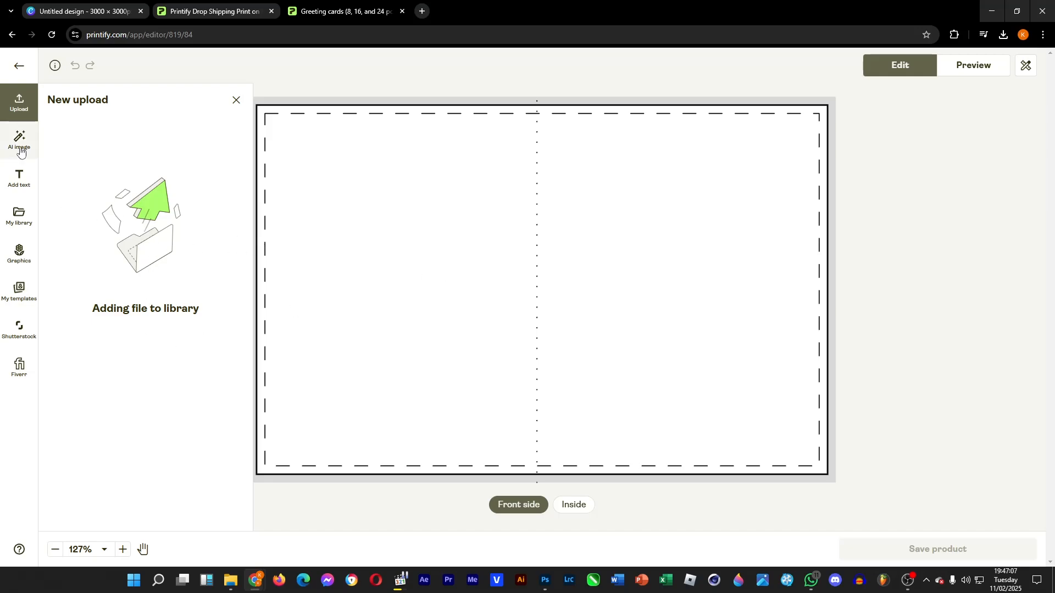
{"action": "left_click", "coordinate": [27, 101]}
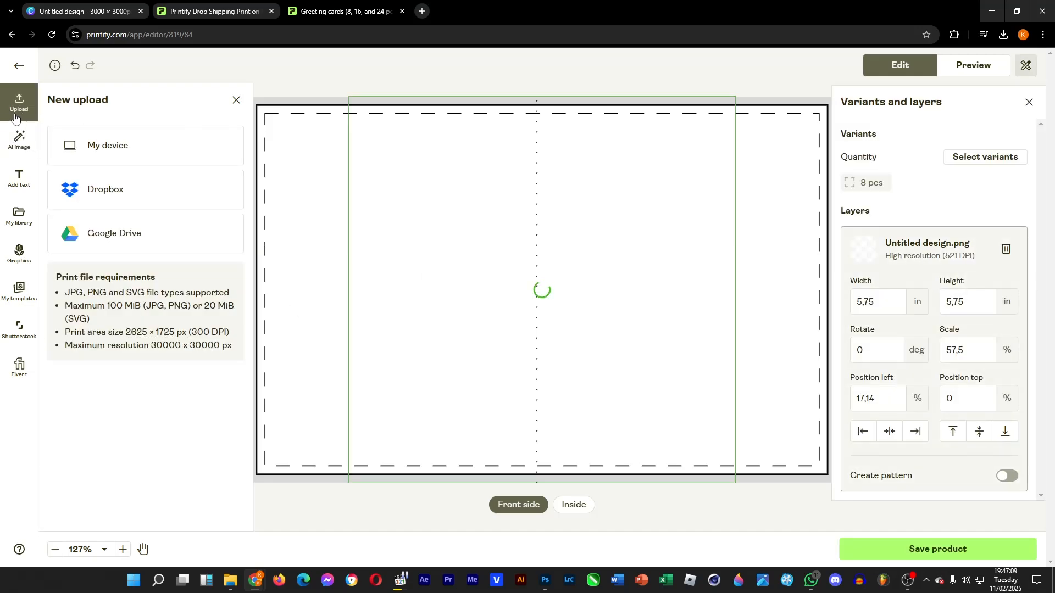
{"action": "left_click", "coordinate": [19, 212]}
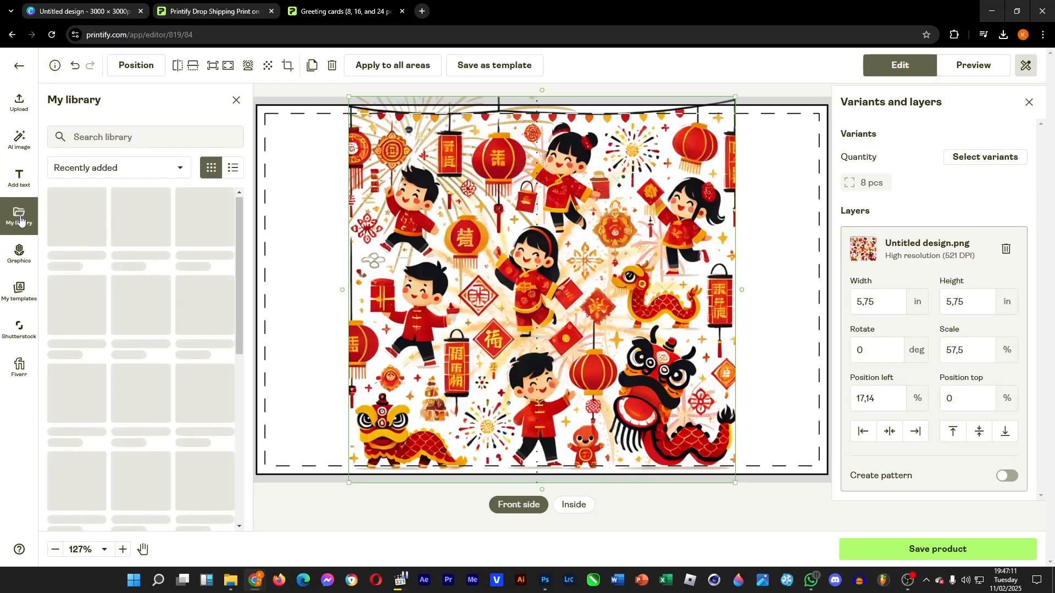
Resize the uploaded artwork to about 3.9 × 3.9 in and position it on the right half of the card's front side.
{"action": "left_click_drag", "start_coordinate": [713, 180], "coordinate": [728, 207]}
{"action": "left_click_drag", "start_coordinate": [750, 124], "coordinate": [555, 318]}
{"action": "left_click_drag", "start_coordinate": [463, 449], "coordinate": [648, 286]}
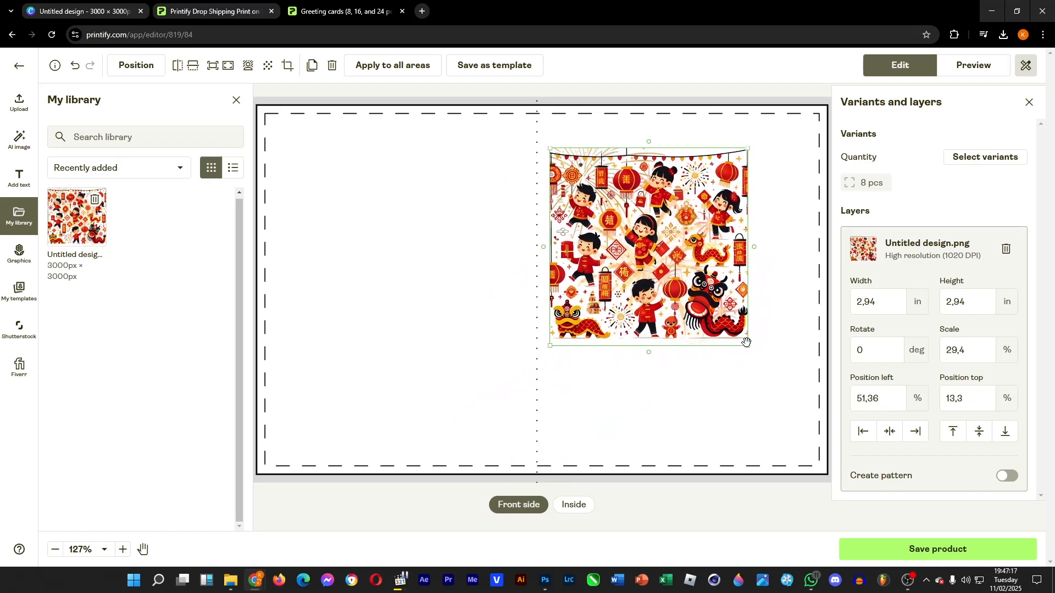
{"action": "left_click_drag", "start_coordinate": [749, 345], "coordinate": [808, 411]}
{"action": "left_click_drag", "start_coordinate": [734, 328], "coordinate": [735, 339]}
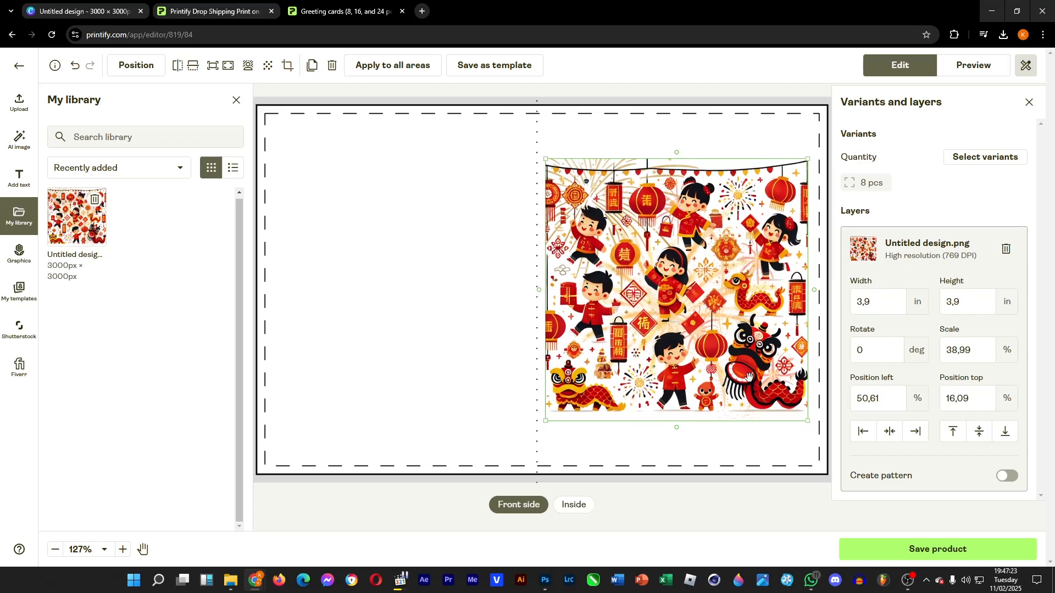
{"action": "left_click", "coordinate": [783, 505]}
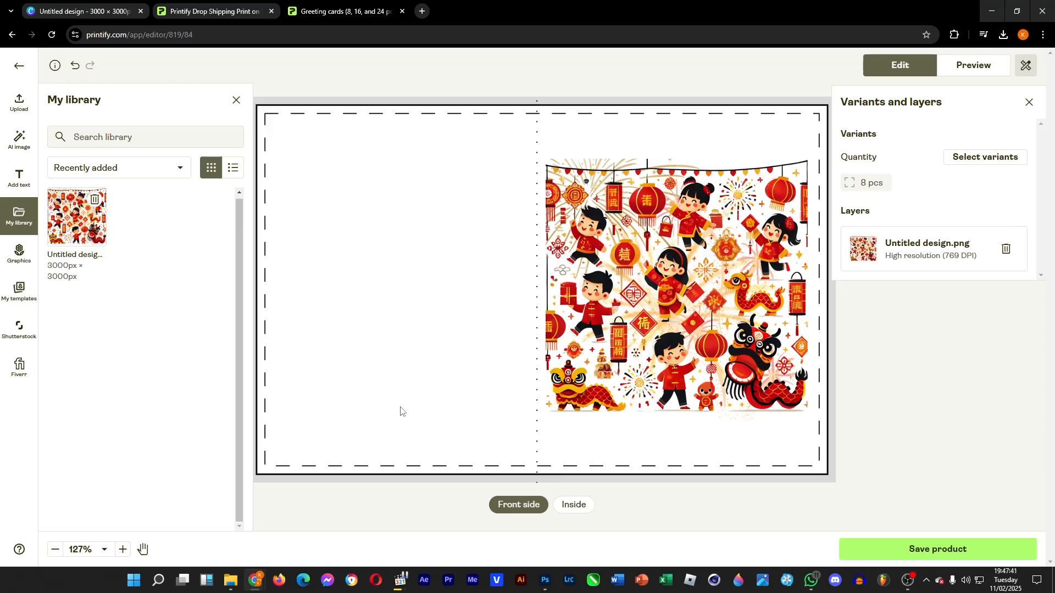
Add the text "Tongtips" in Abril Fatface to the card's front side and set its font size to 26.
{"action": "left_click", "coordinate": [23, 189]}
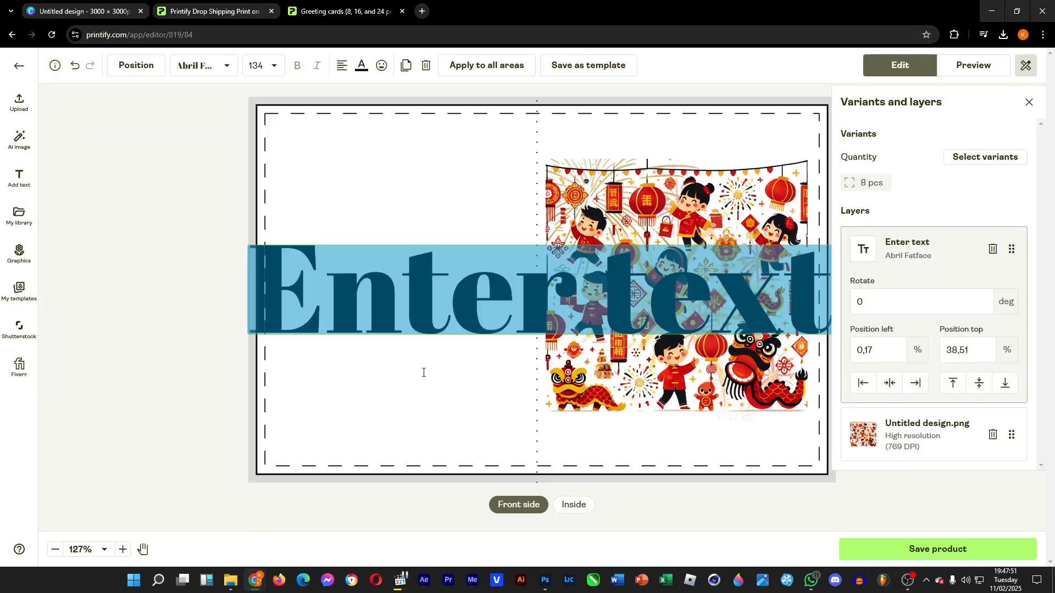
{"action": "type", "text": "Tongtips"}
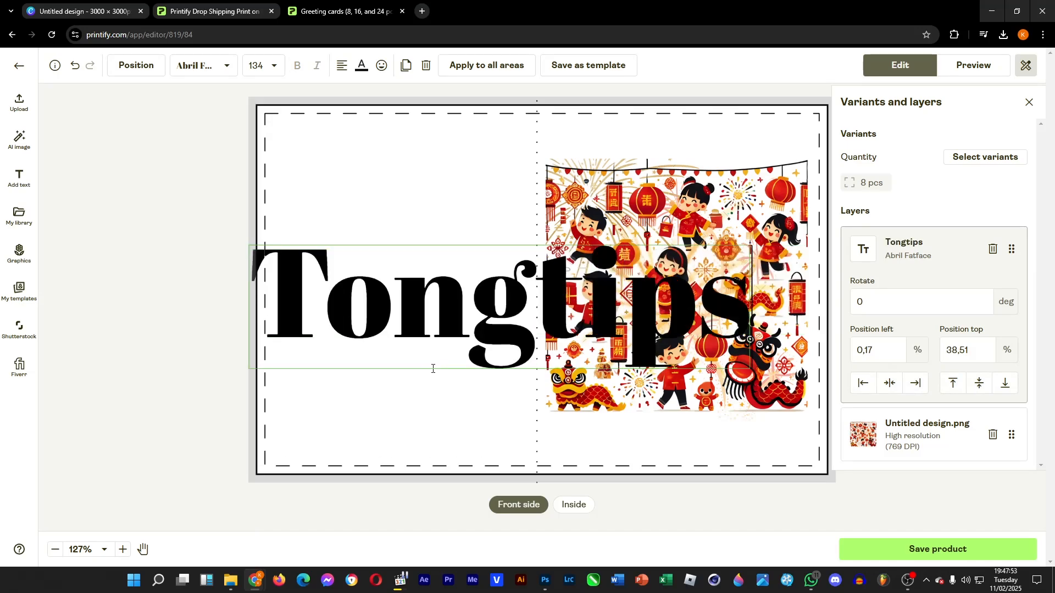
{"action": "left_click_drag", "start_coordinate": [253, 292], "coordinate": [820, 290]}
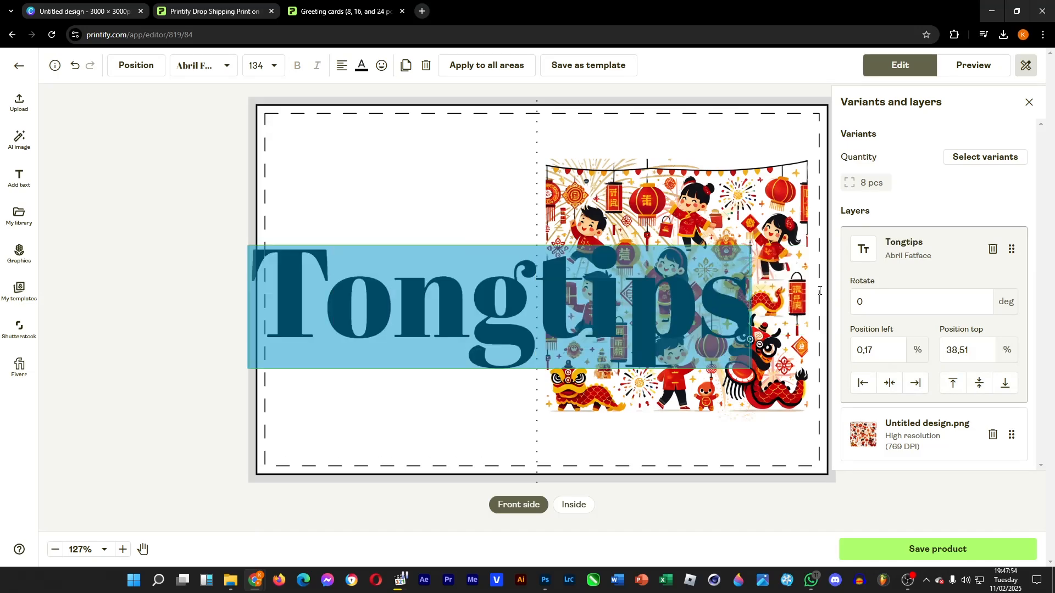
{"action": "left_click", "coordinate": [277, 68]}
{"action": "left_click", "coordinate": [261, 146]}
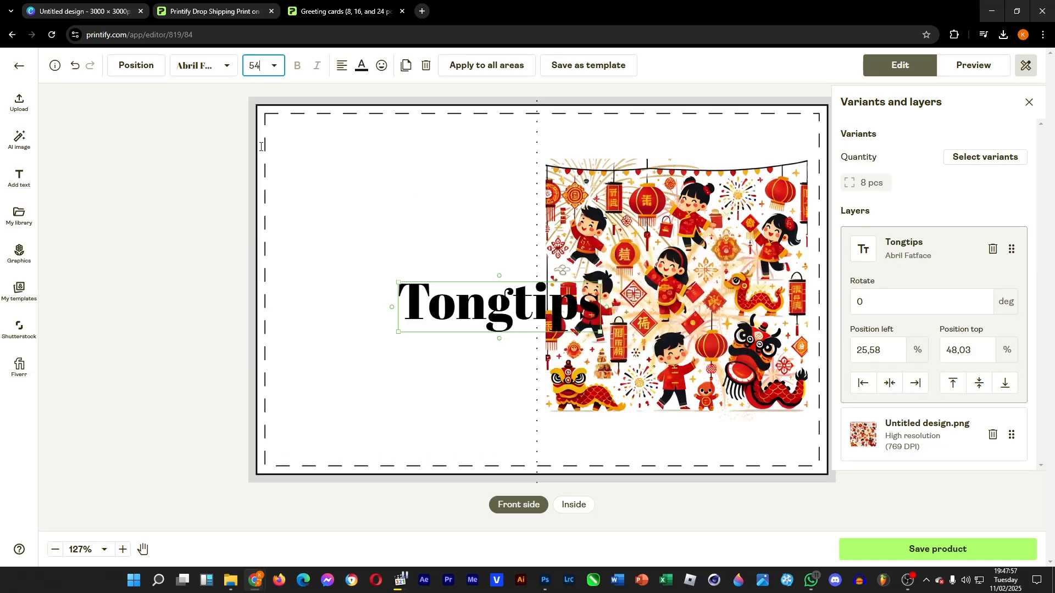
{"action": "left_click", "coordinate": [275, 61]}
{"action": "left_click", "coordinate": [257, 121]}
{"action": "left_click", "coordinate": [280, 70]}
{"action": "left_click", "coordinate": [257, 94]}
Move "Tongtips" to the bottom centre of the card's left half and nudge the artwork up to about 14% from the top.
{"action": "left_click_drag", "start_coordinate": [493, 316], "coordinate": [407, 438]}
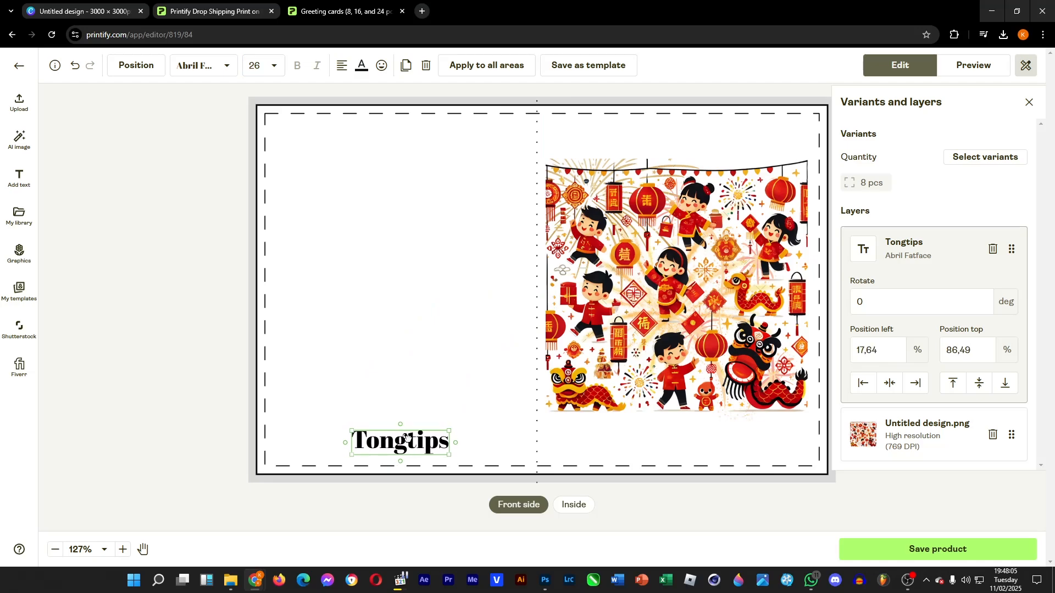
{"action": "left_click", "coordinate": [683, 429]}
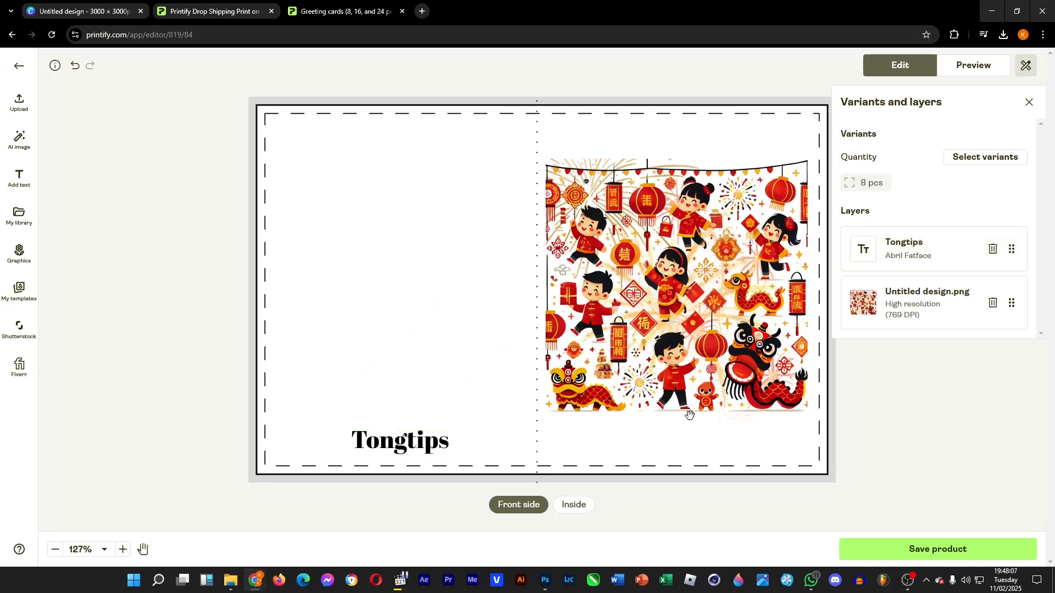
{"action": "left_click", "coordinate": [679, 335]}
{"action": "left_click_drag", "start_coordinate": [679, 335], "coordinate": [680, 328]}
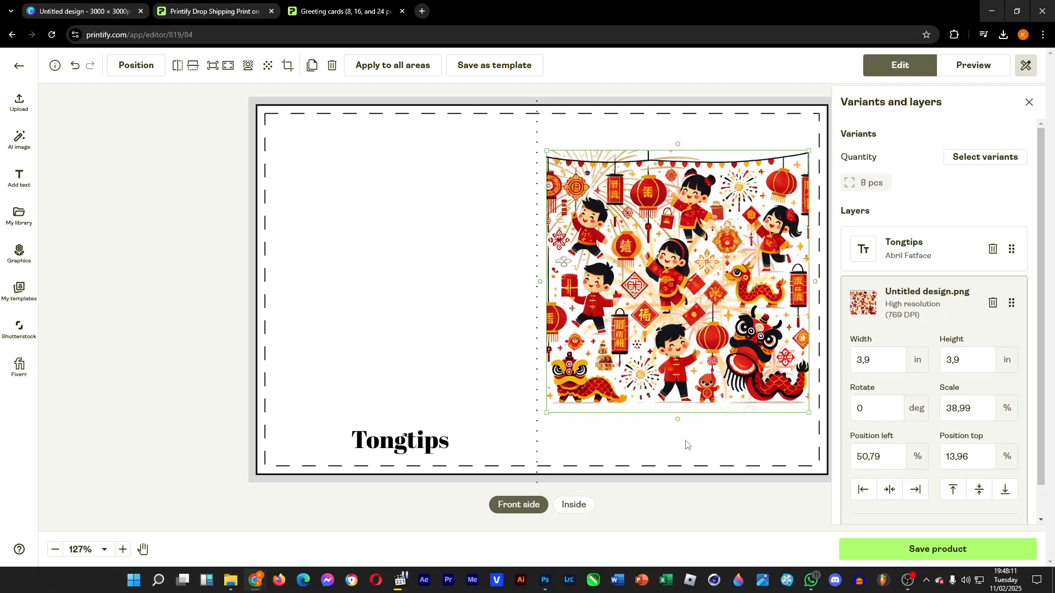
{"action": "left_click", "coordinate": [436, 317]}
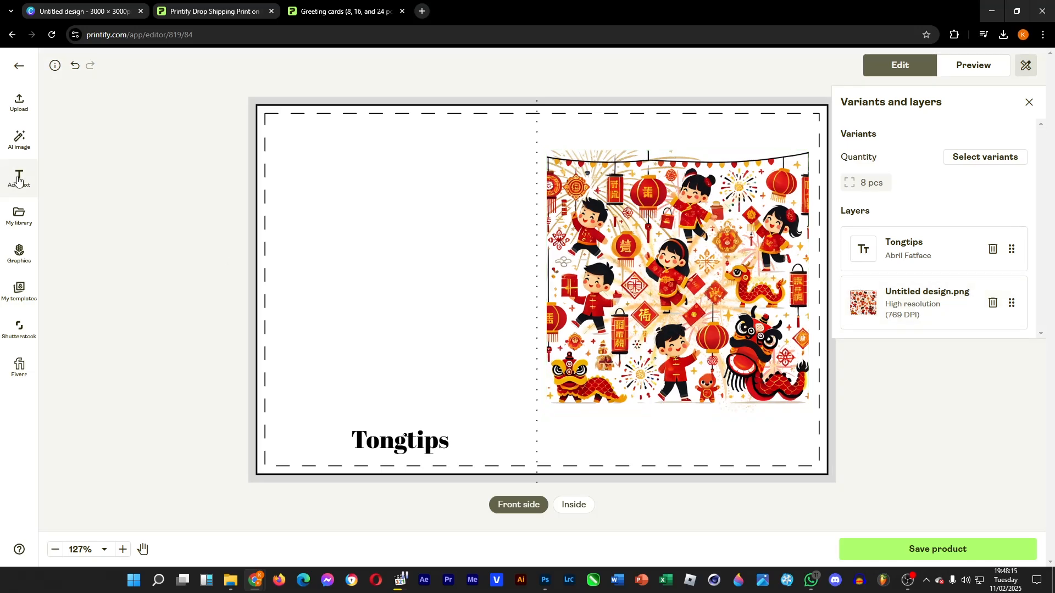
Add the text "Happy Lunar New Year" in Homemade Apple to the card's front side.
{"action": "left_click", "coordinate": [19, 179]}
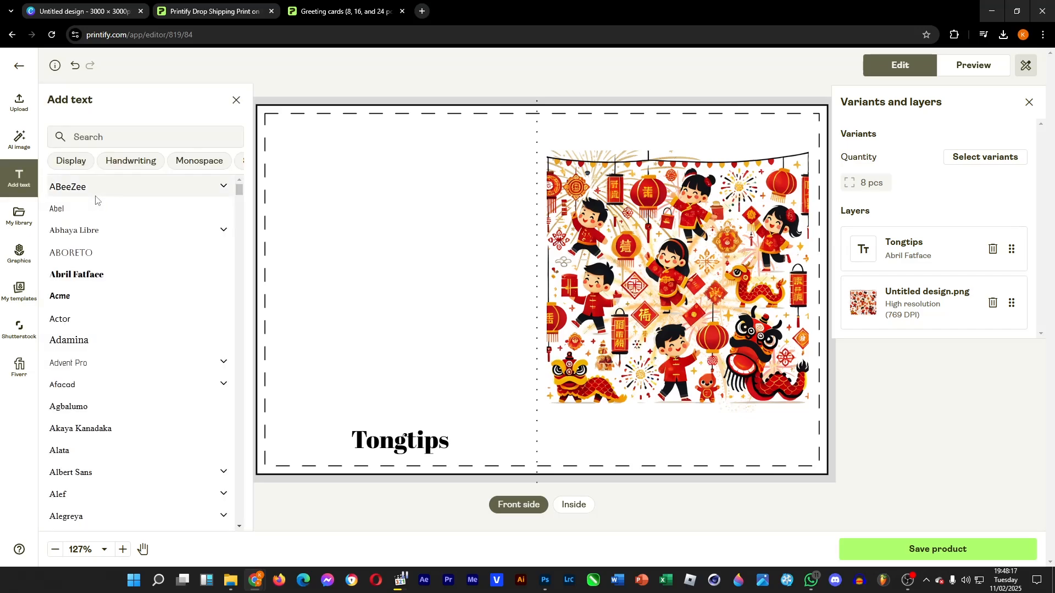
{"action": "scroll", "coordinate": [113, 365], "scroll_direction": "down", "scroll_amount": 20}
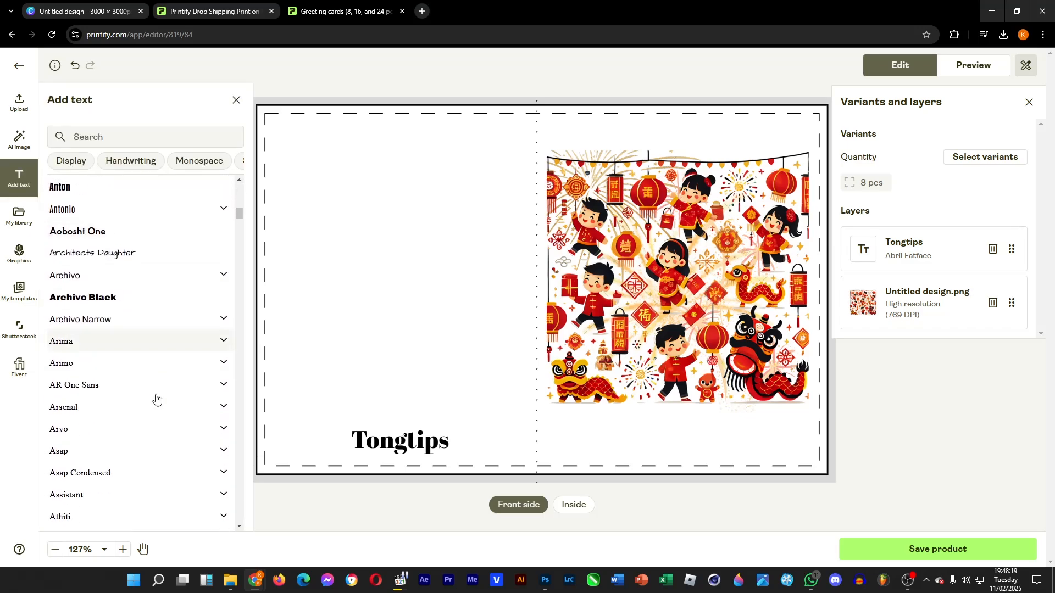
{"action": "scroll", "coordinate": [182, 409], "scroll_direction": "down", "scroll_amount": 10}
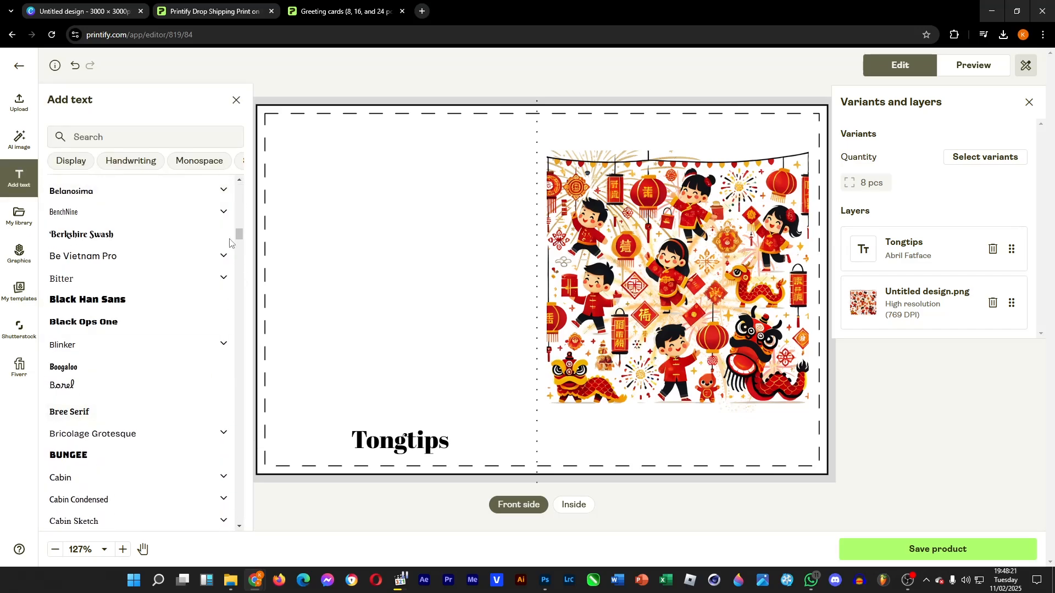
{"action": "left_click_drag", "start_coordinate": [239, 240], "coordinate": [244, 320]}
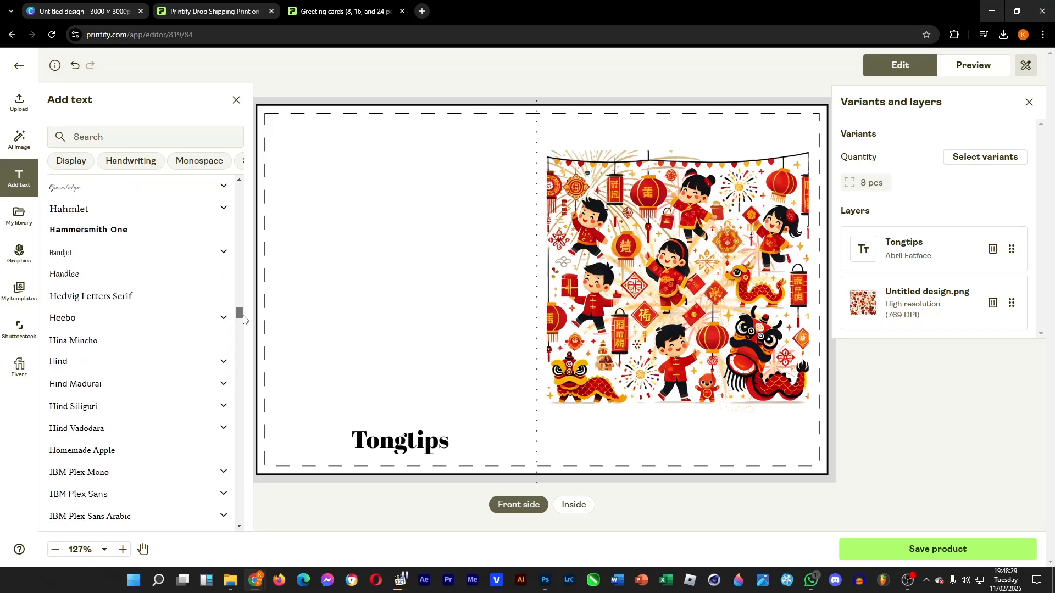
{"action": "scroll", "coordinate": [174, 344], "scroll_direction": "down", "scroll_amount": 3}
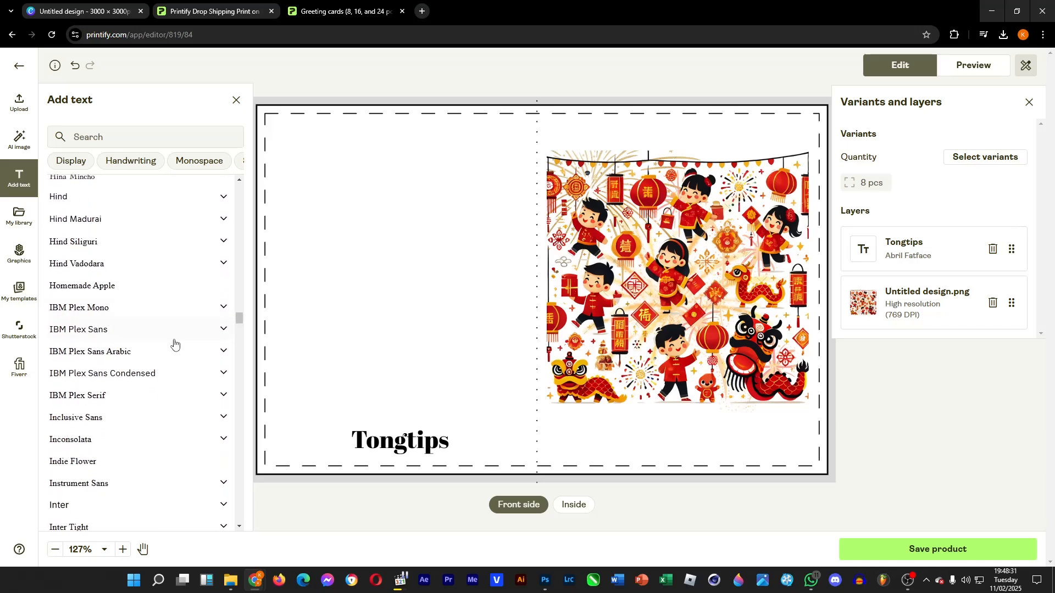
{"action": "left_click", "coordinate": [147, 286]}
{"action": "type", "text": "Happy"}
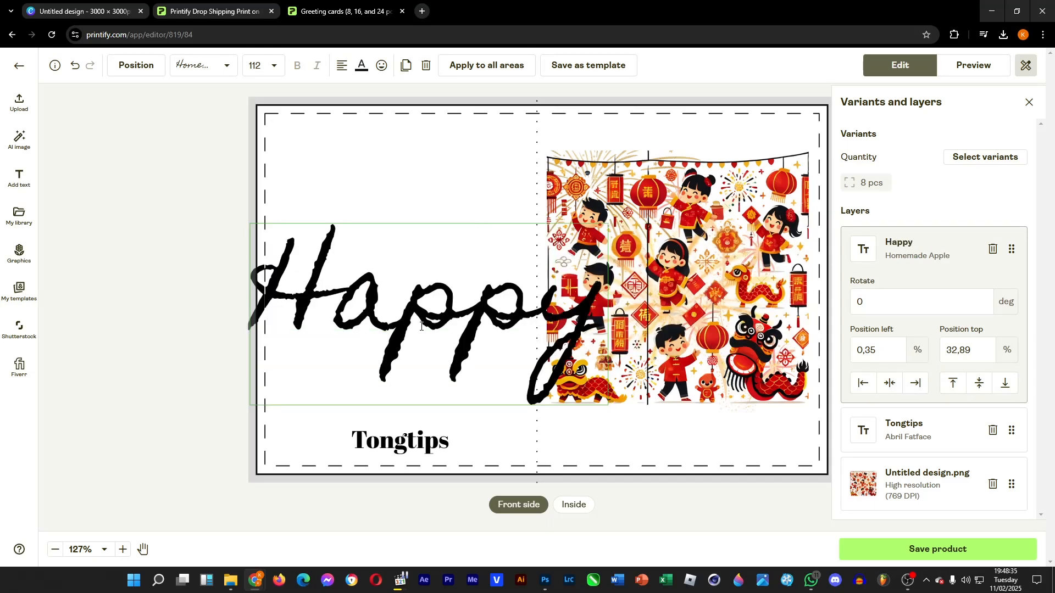
{"action": "type", "text": " Lunar New"}
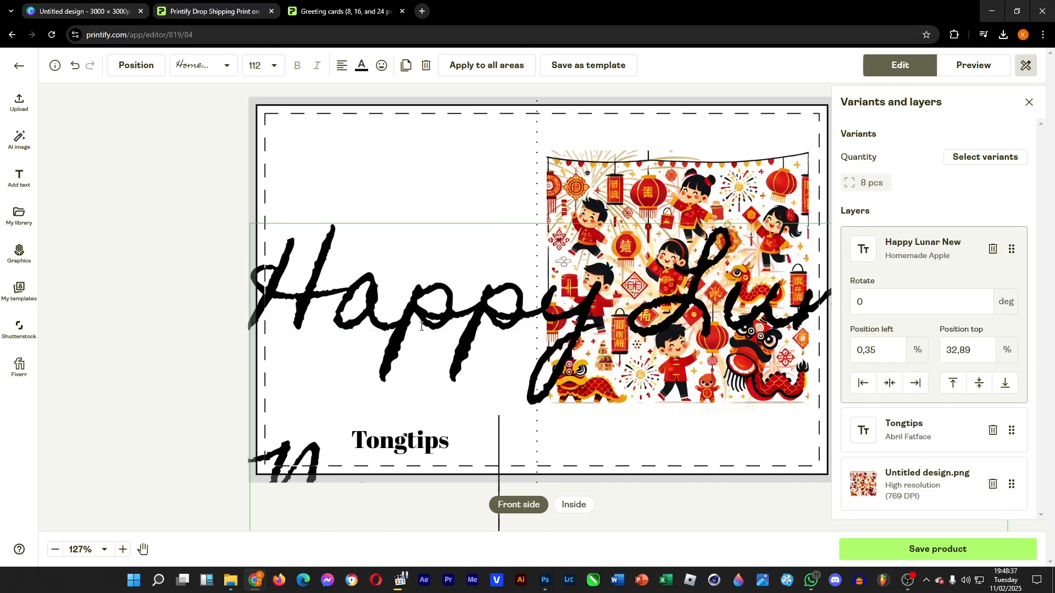
{"action": "type", "text": " Yea"}
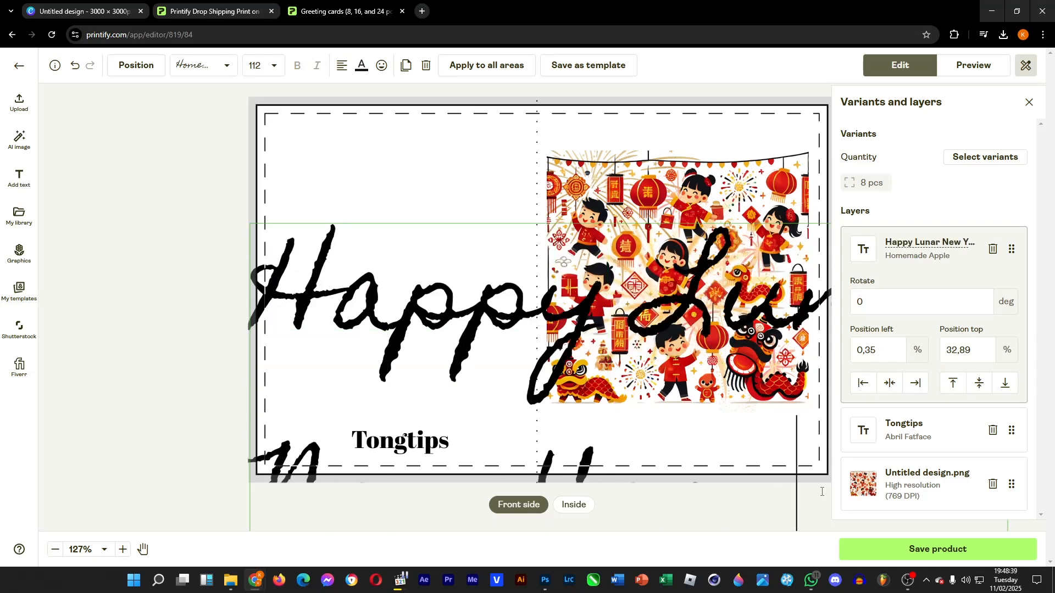
Set the font size of the whole "Happy Lunar New Year" text to 106.
{"action": "key", "text": "ctrl+a"}
{"action": "left_click", "coordinate": [275, 63]}
{"action": "key", "text": "BackSpace"}
{"action": "key", "text": "BackSpace"}
{"action": "key", "text": "BackSpace"}
{"action": "type", "text": "106"}
{"action": "key", "text": "Return"}
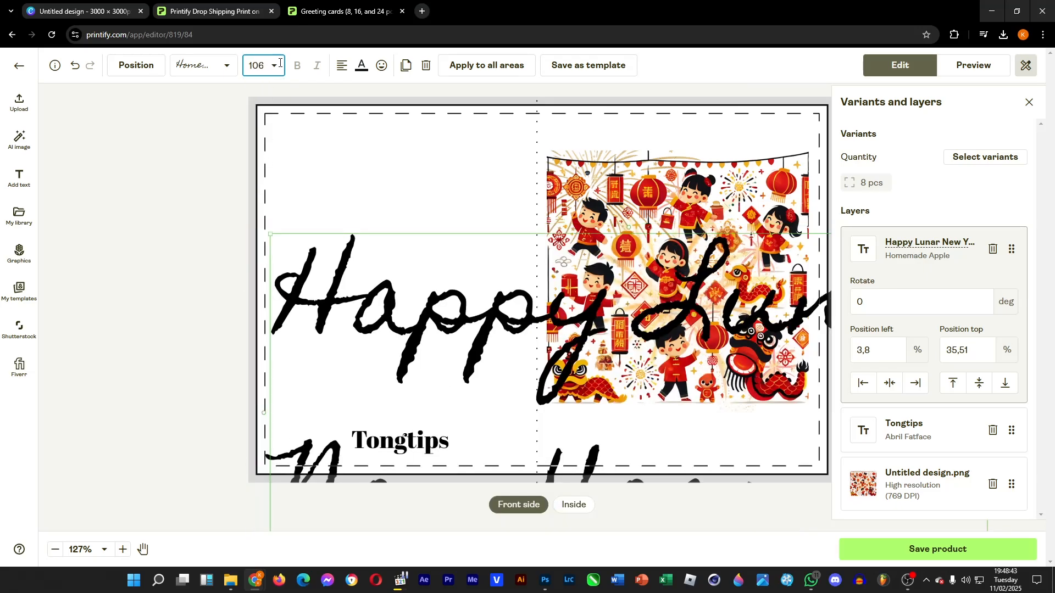
Reduce the "Happy Lunar New Year" text to font size 26 and move it onto the card's left half.
{"action": "left_click", "coordinate": [274, 66]}
{"action": "left_click", "coordinate": [259, 128]}
{"action": "left_click_drag", "start_coordinate": [713, 436], "coordinate": [543, 296]}
{"action": "left_click", "coordinate": [275, 66]}
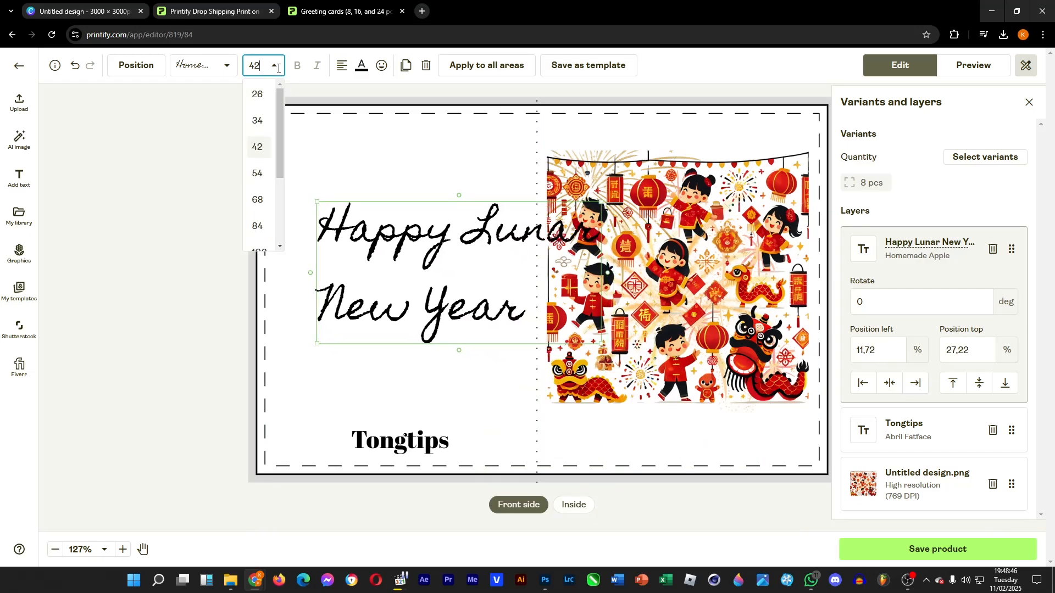
{"action": "left_click", "coordinate": [257, 94]}
{"action": "left_click_drag", "start_coordinate": [516, 289], "coordinate": [496, 306]}
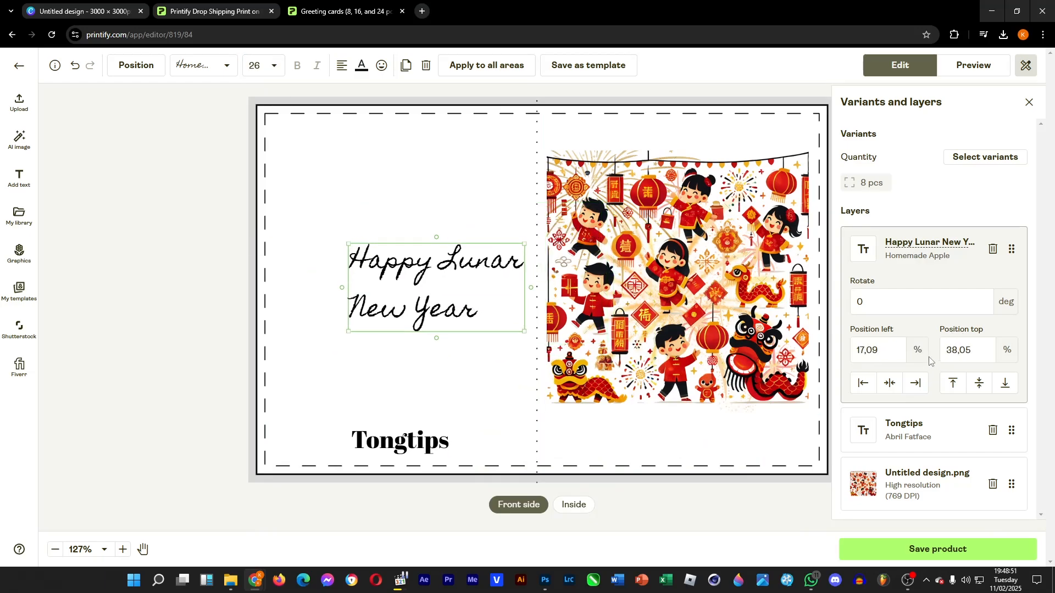
Remove the line break before "New Year" so the greeting text runs on a single line.
{"action": "double_click", "coordinate": [417, 312]}
{"action": "left_click", "coordinate": [371, 308]}
{"action": "key", "text": "BackSpace"}
Shrink the one-line "Happy Lunar New Year" text to roughly half its width and centre it below the artwork on the card's right half.
{"action": "left_click_drag", "start_coordinate": [650, 263], "coordinate": [349, 265]}
{"action": "left_click", "coordinate": [278, 67]}
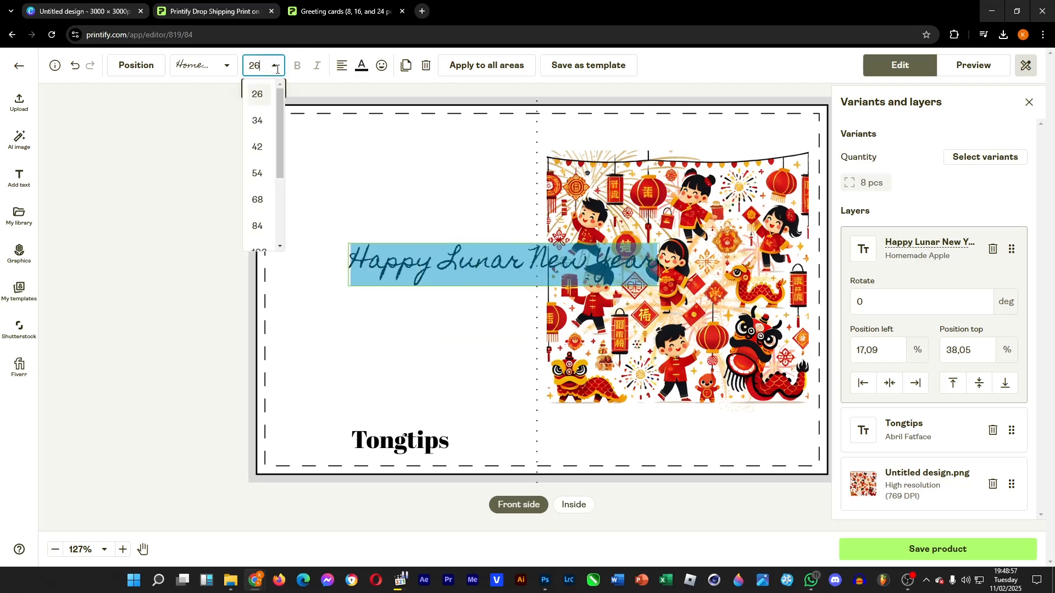
{"action": "left_click", "coordinate": [462, 193]}
{"action": "left_click_drag", "start_coordinate": [473, 245], "coordinate": [473, 247]}
{"action": "left_click_drag", "start_coordinate": [345, 246], "coordinate": [627, 435]}
{"action": "left_click", "coordinate": [448, 281]}
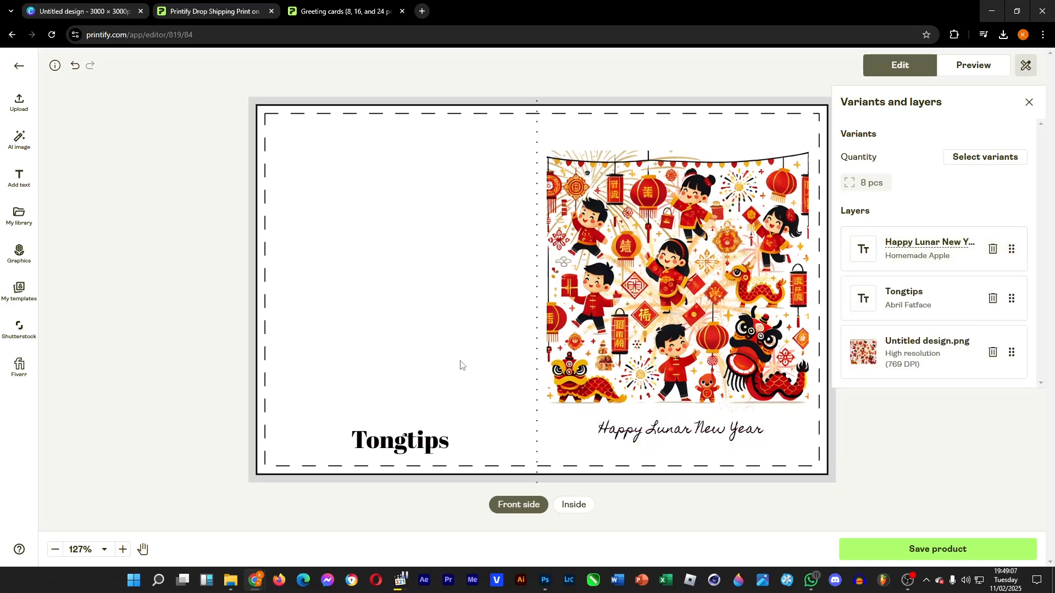
Move "Tongtips" up to about 84% from the top, level with the "Happy Lunar New Year" text.
{"action": "left_click_drag", "start_coordinate": [408, 448], "coordinate": [410, 438]}
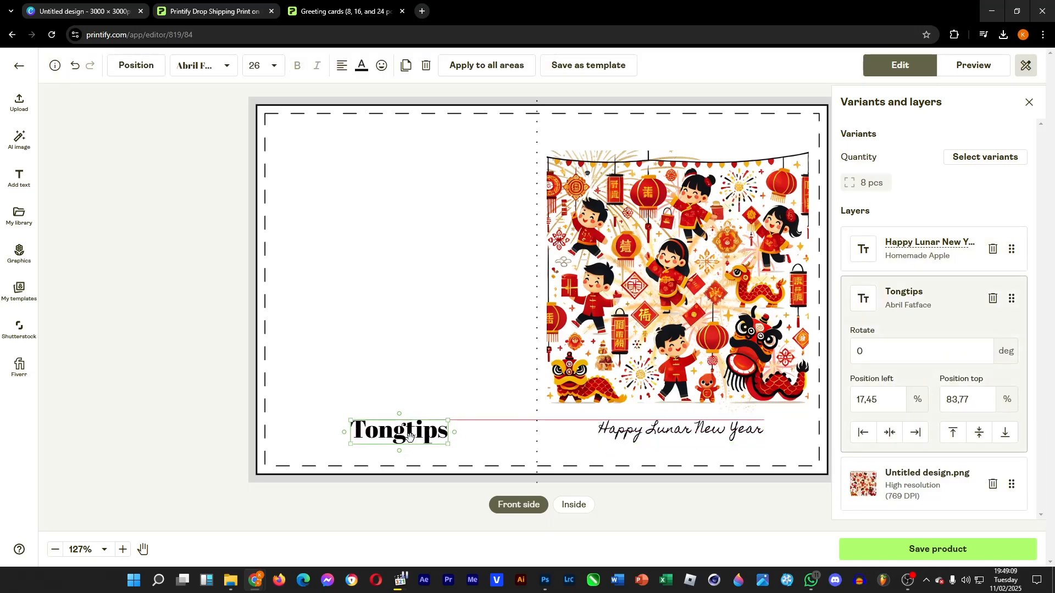
{"action": "left_click", "coordinate": [402, 294]}
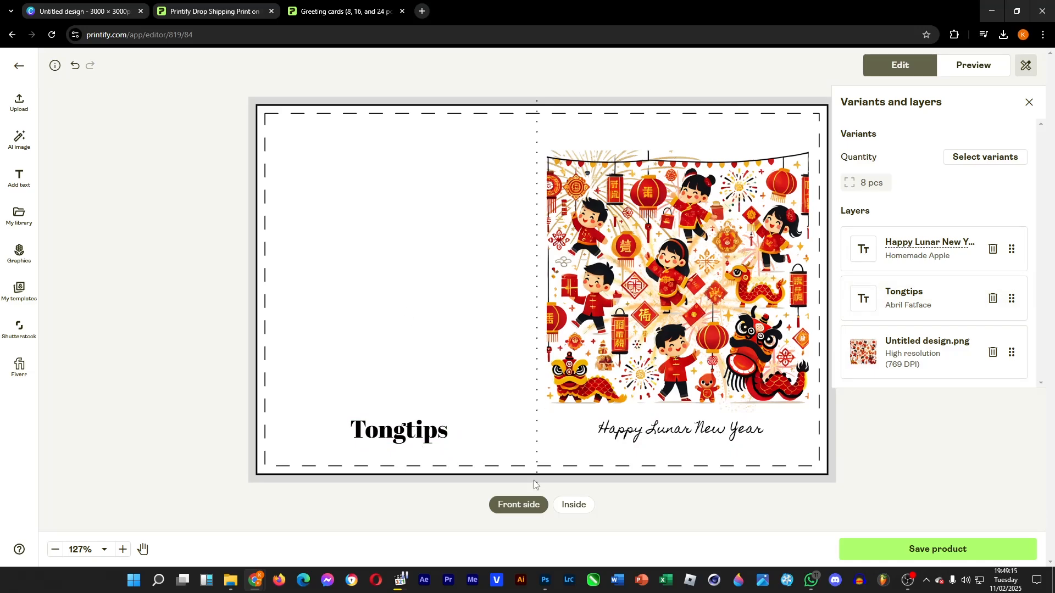
Place the library image "Untitled design" on the card's inside and enlarge it to about 8.78 × 8.78 in, covering the whole spread.
{"action": "left_click", "coordinate": [575, 508]}
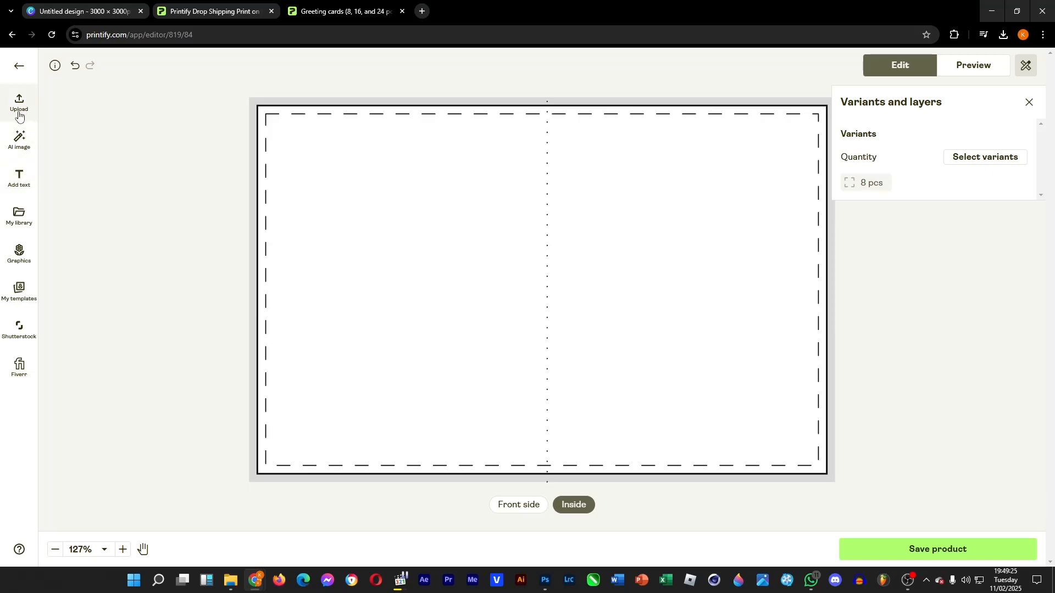
{"action": "left_click", "coordinate": [19, 216]}
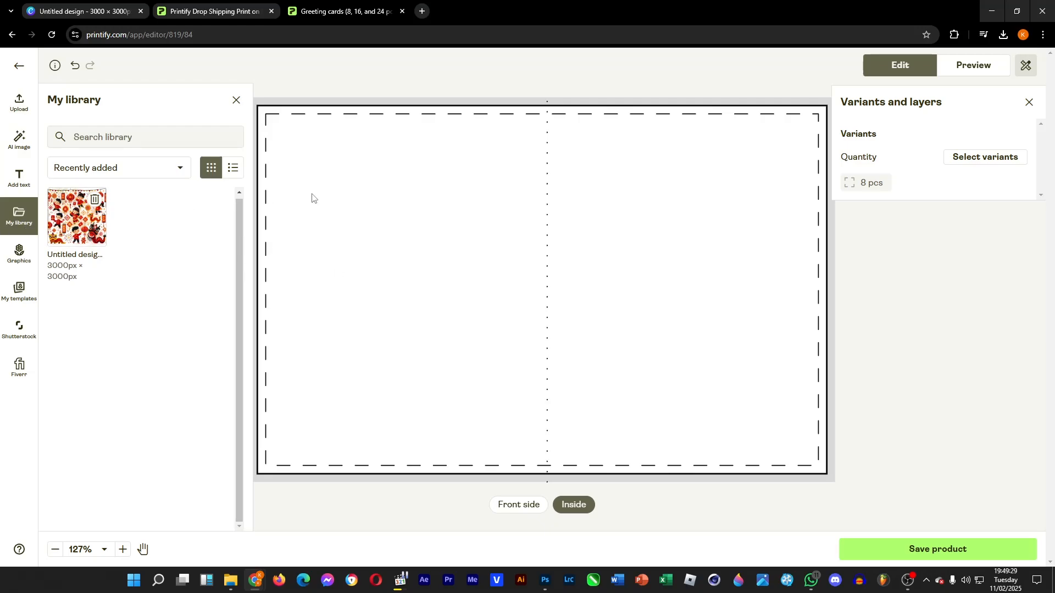
{"action": "left_click", "coordinate": [77, 227]}
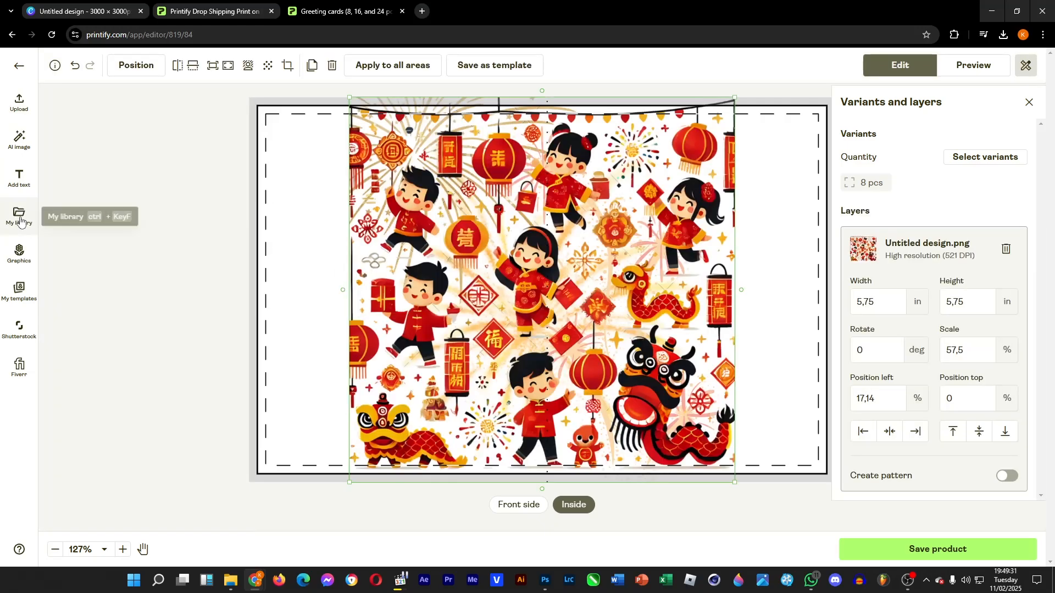
{"action": "left_click_drag", "start_coordinate": [349, 482], "coordinate": [218, 559]}
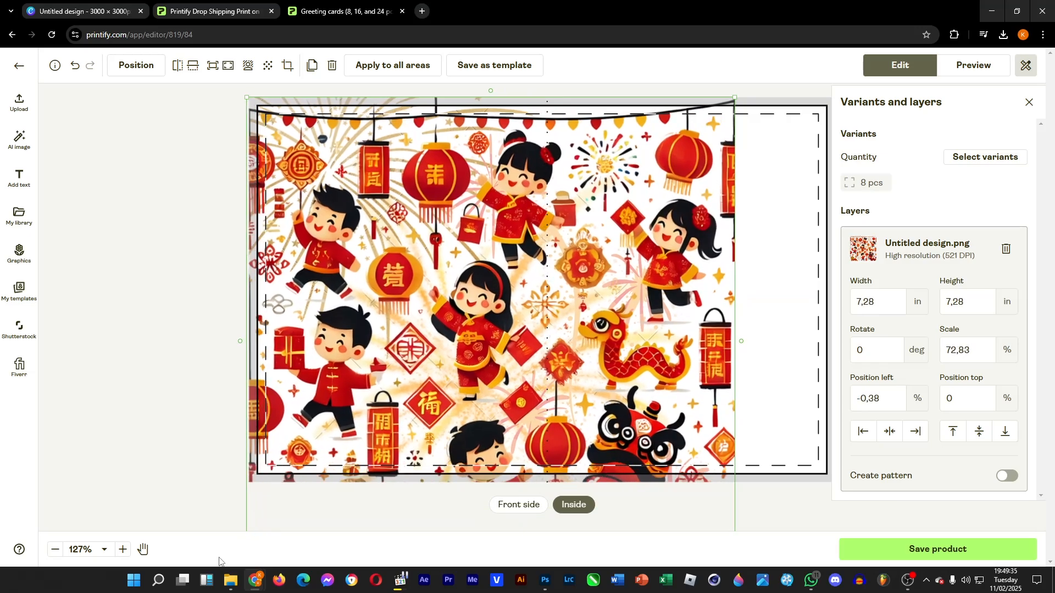
{"action": "left_click_drag", "start_coordinate": [735, 97], "coordinate": [859, 19]}
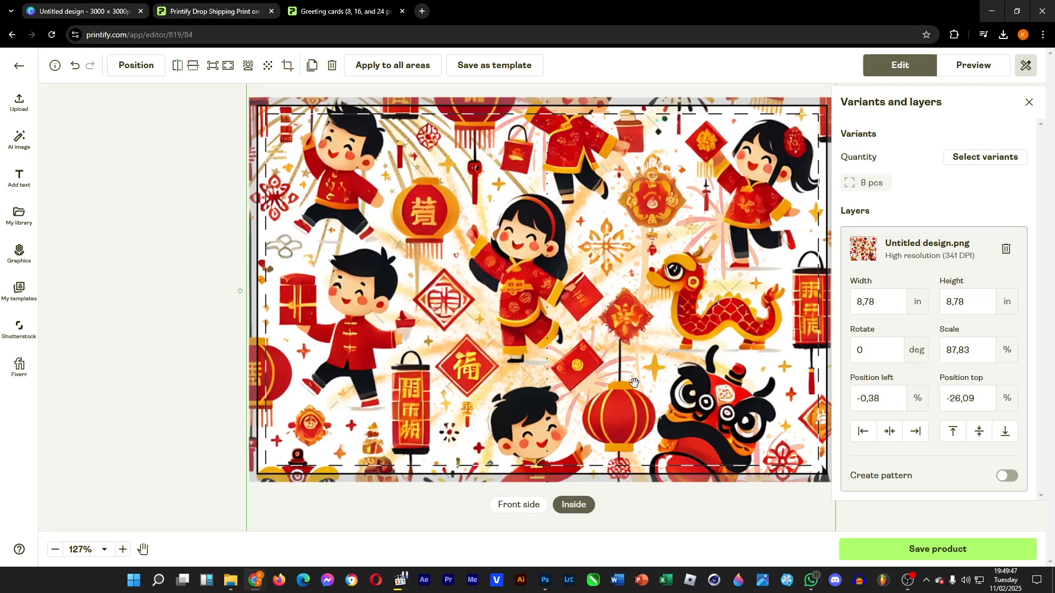
{"action": "left_click", "coordinate": [159, 391]}
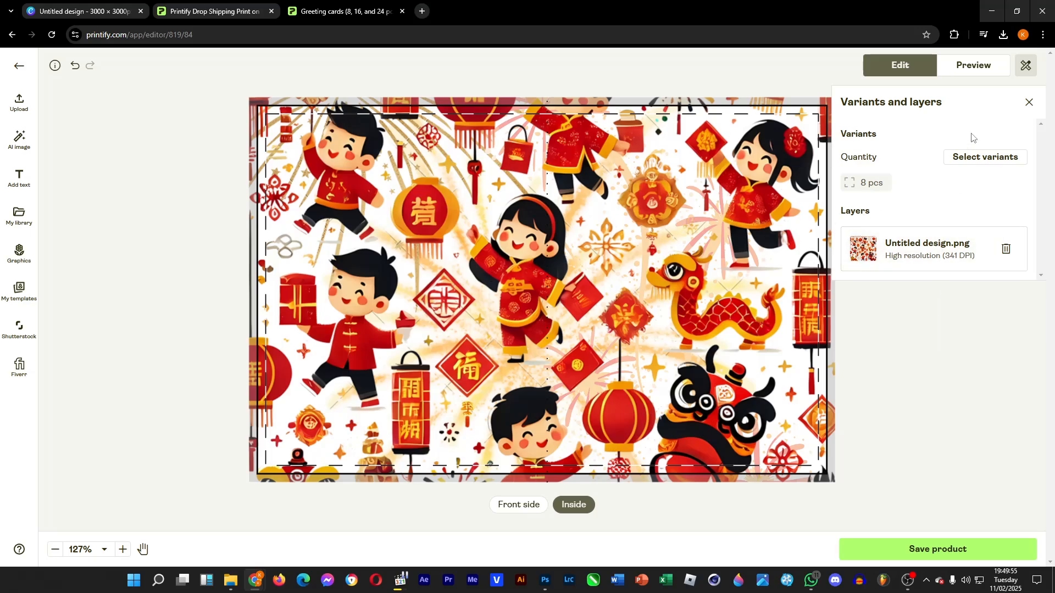
Preview the finished card's mockups and show the Context 1 view.
{"action": "left_click", "coordinate": [972, 66]}
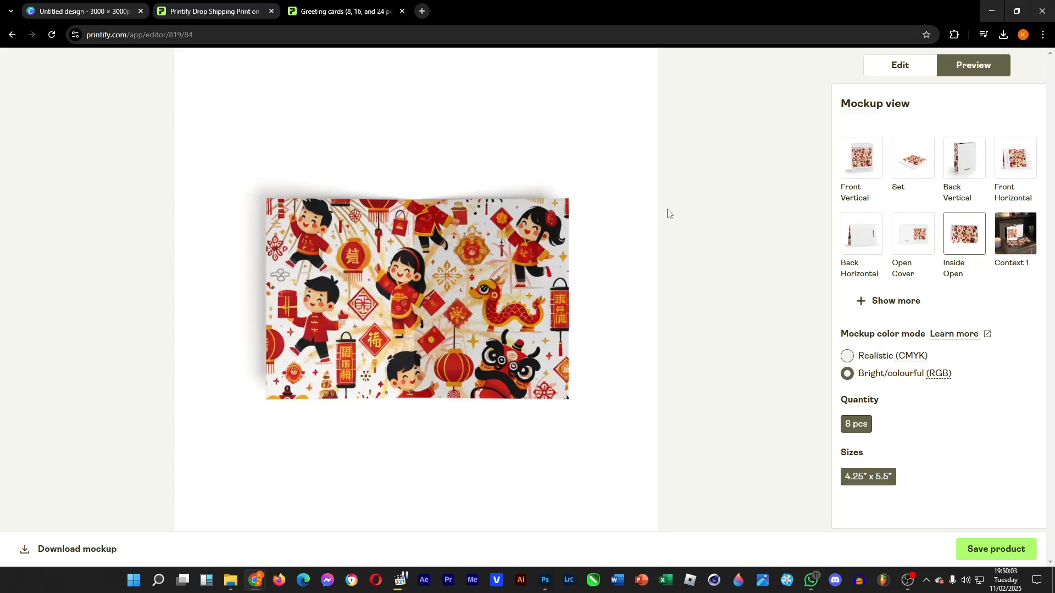
{"action": "left_click", "coordinate": [1005, 233]}
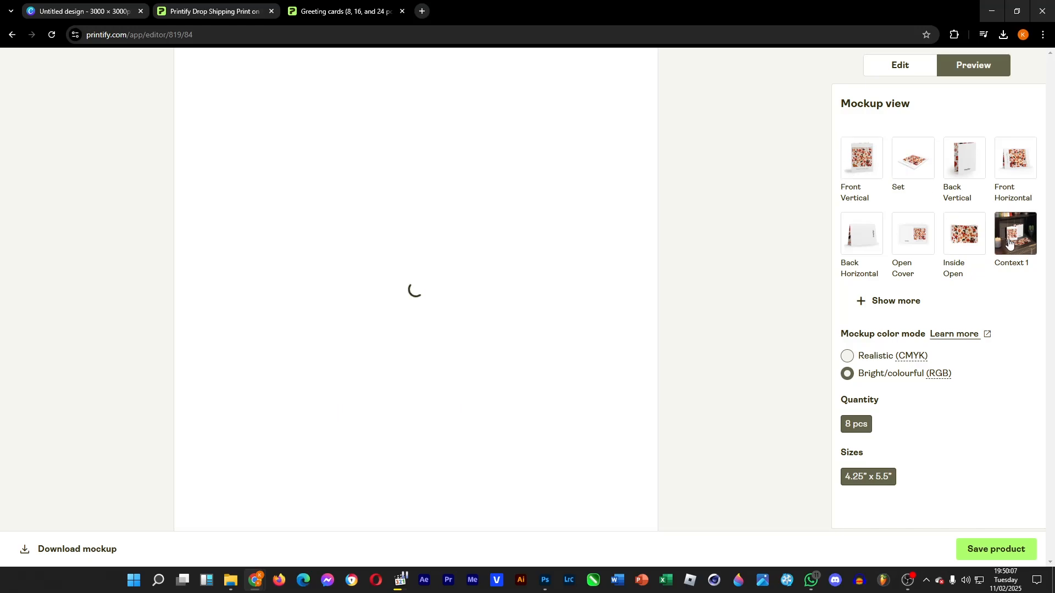